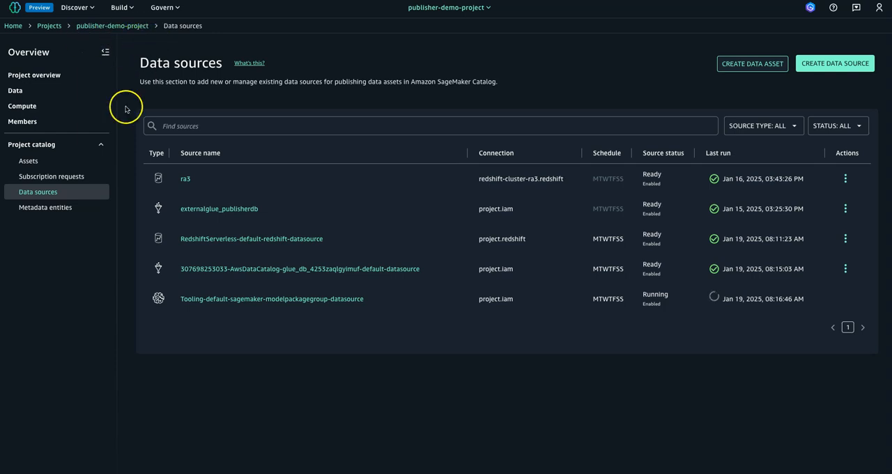
Start a new data source in publisher-demo-project and name it selfservicedb.
click(137, 28)
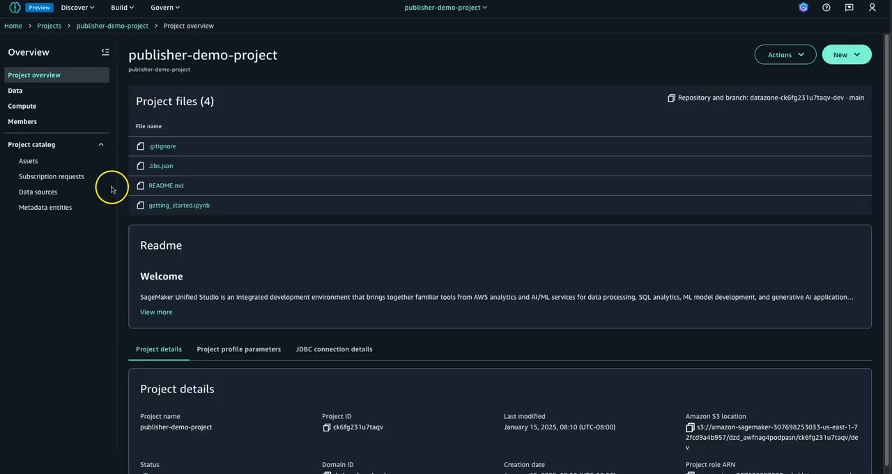
click(48, 193)
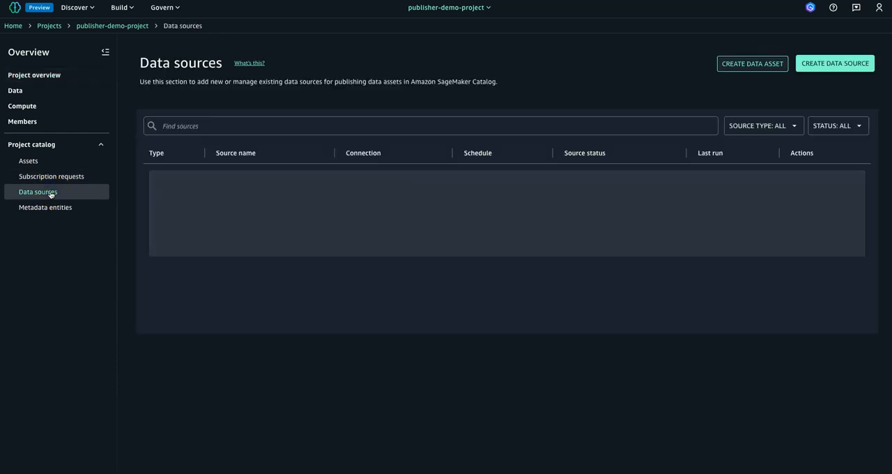
click(817, 64)
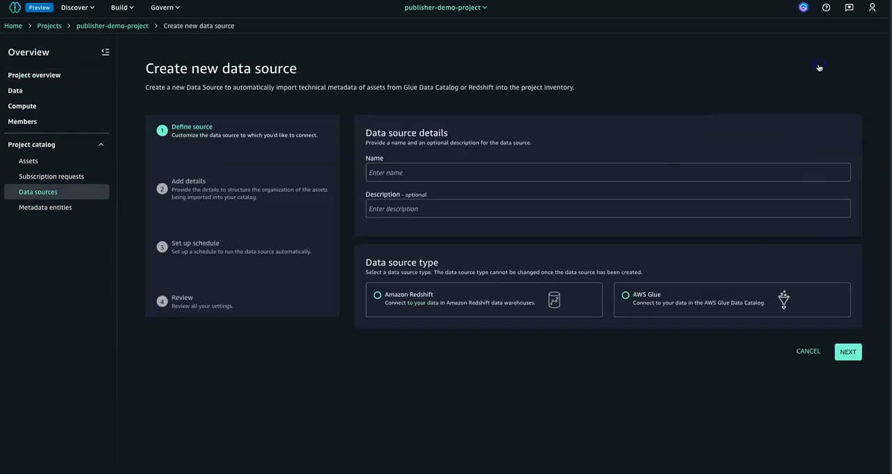
click(431, 174)
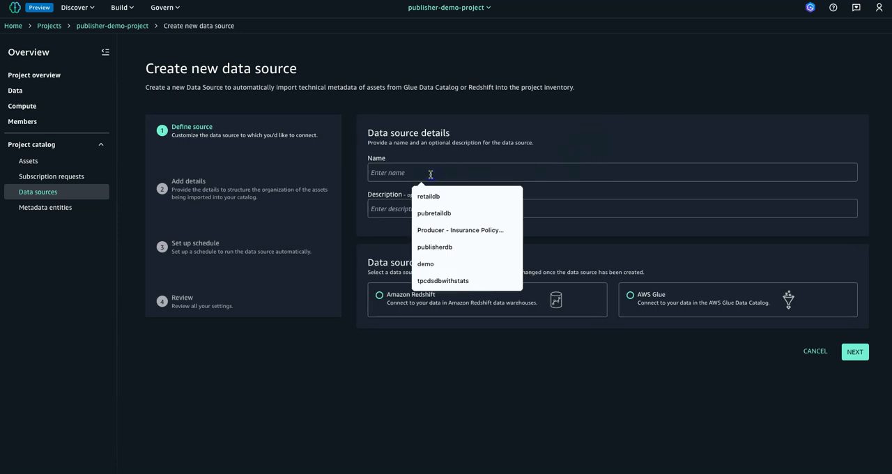
text(selfservicedb)
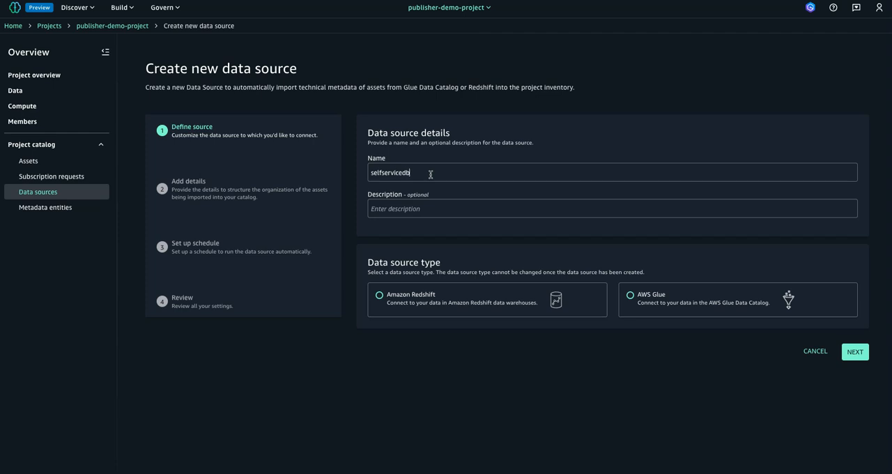
click(465, 209)
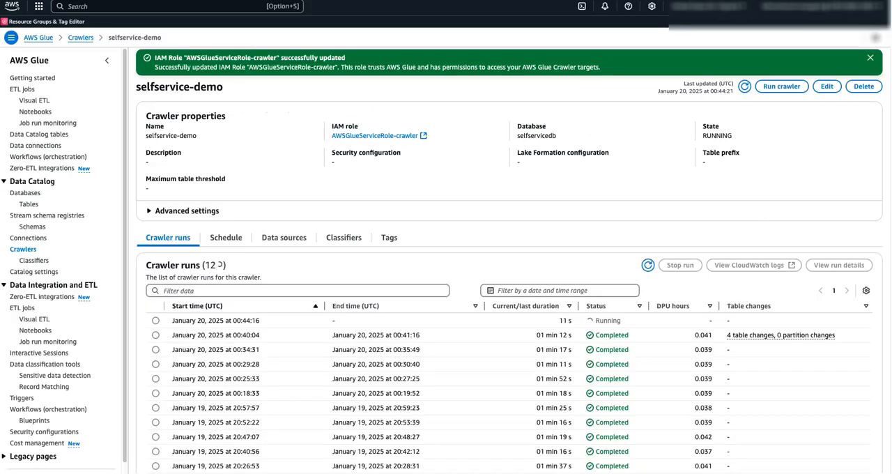
In the AWS Glue console, find the selfservicedb database, examine its tables with the Name column widened, and reverse their name order.
click(28, 192)
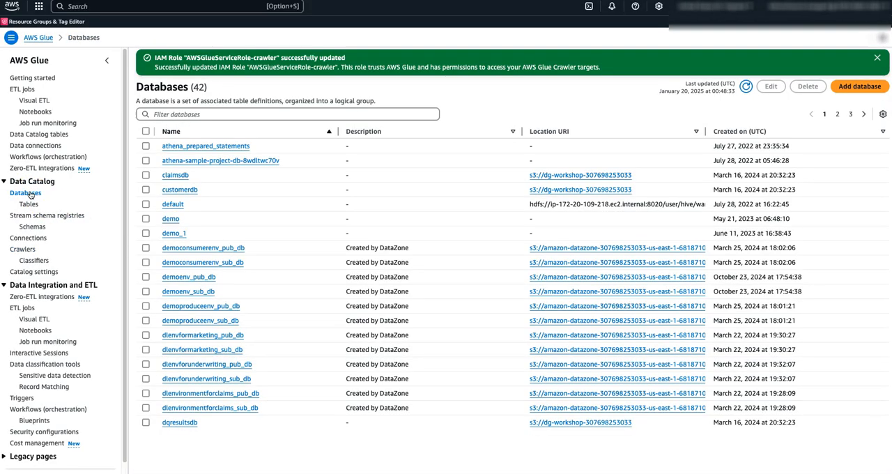
click(211, 112)
text(ser)
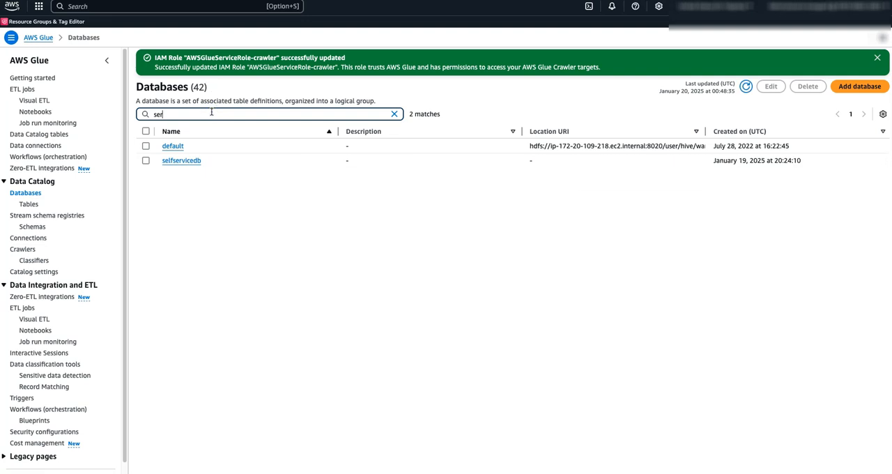
click(189, 159)
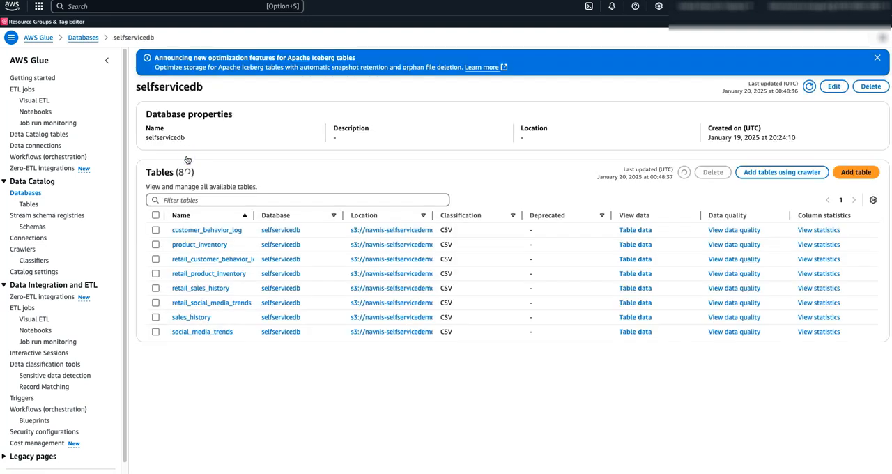
drag(253, 213, 332, 213)
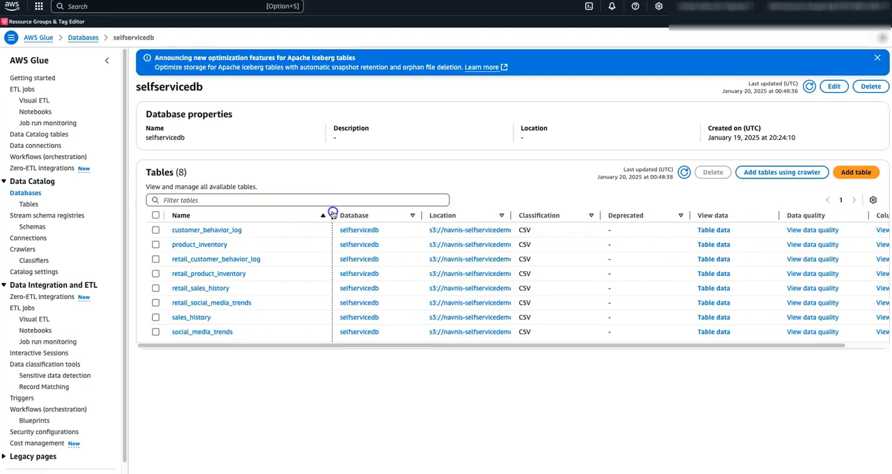
click(288, 216)
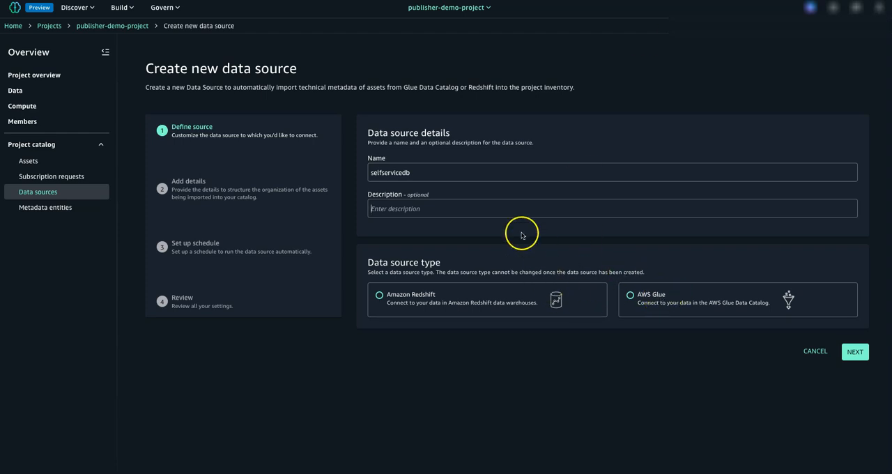
Back in SageMaker Unified Studio, choose AWS Glue as the data source type and set the database name to selfservicedb, copied from the Glue console.
click(631, 296)
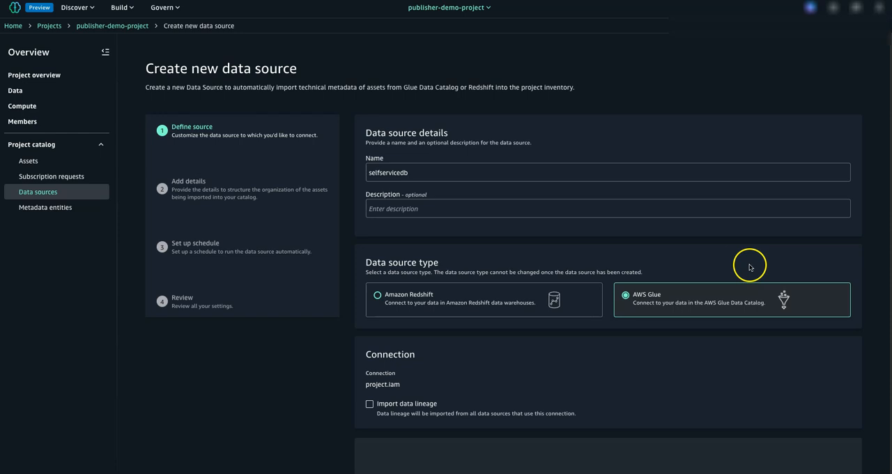
scroll(503, 278, down, 5)
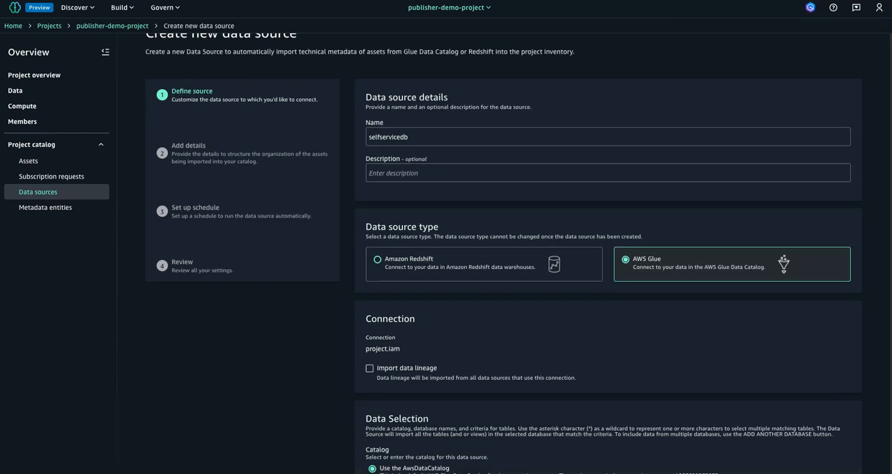
scroll(480, 402, down, 1)
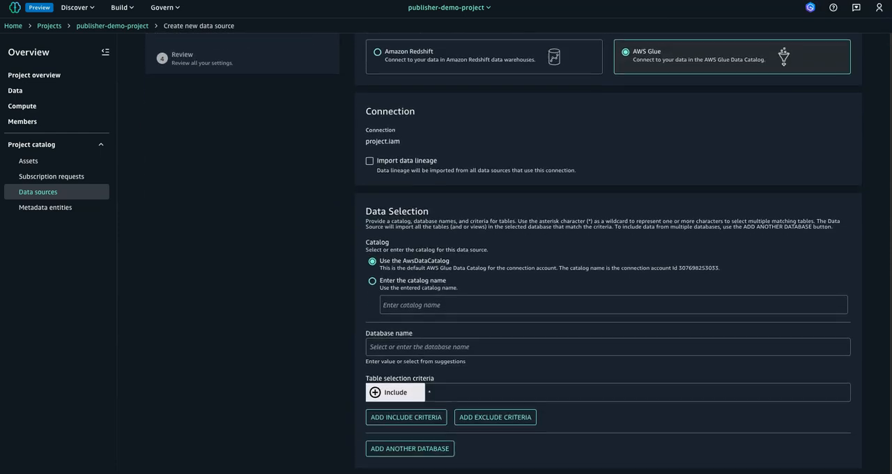
click(393, 347)
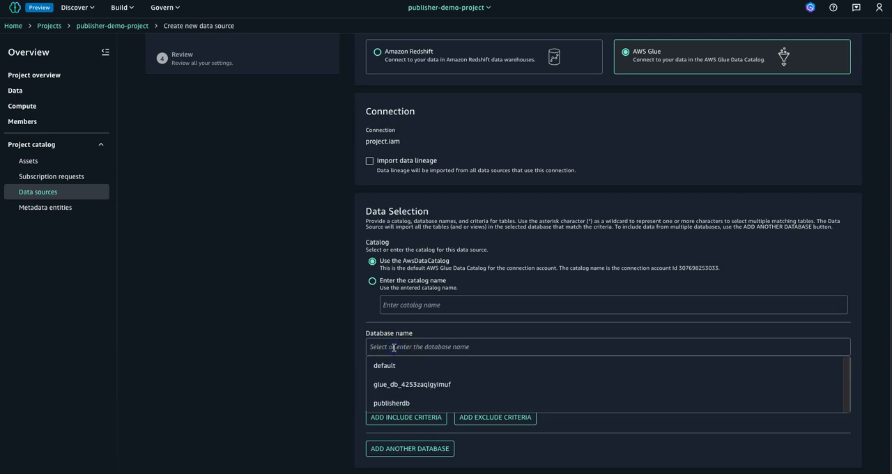
text(self)
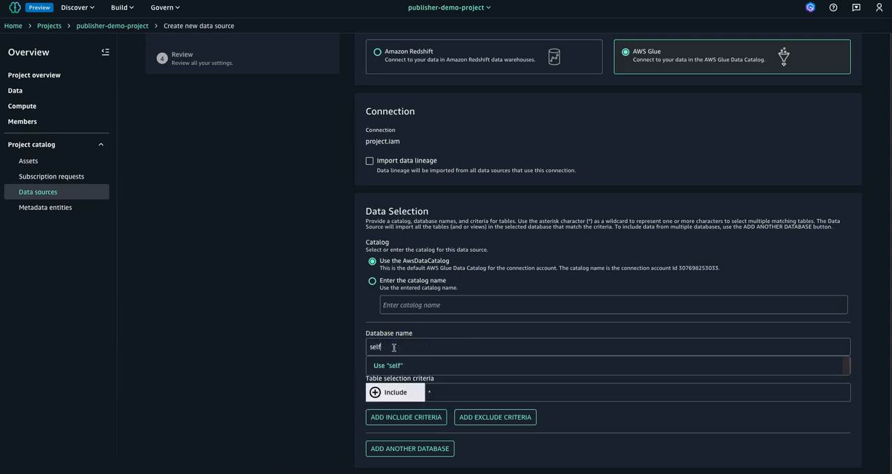
text(servic)
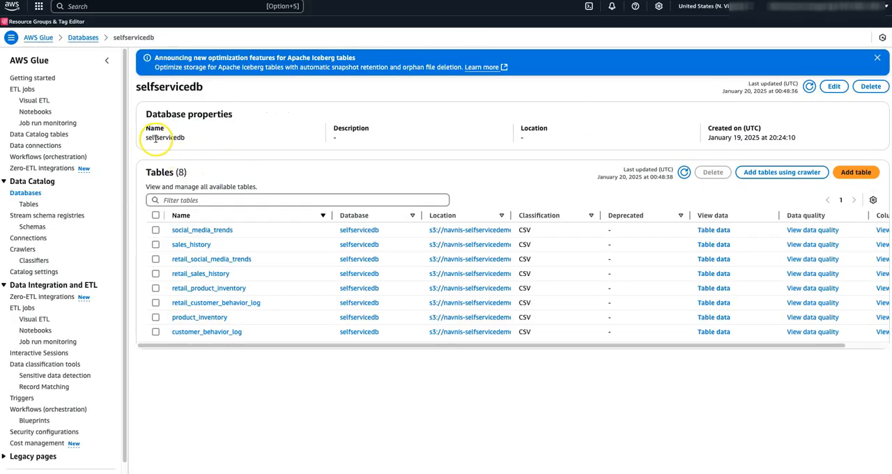
drag(150, 138, 199, 139)
key(super+c)
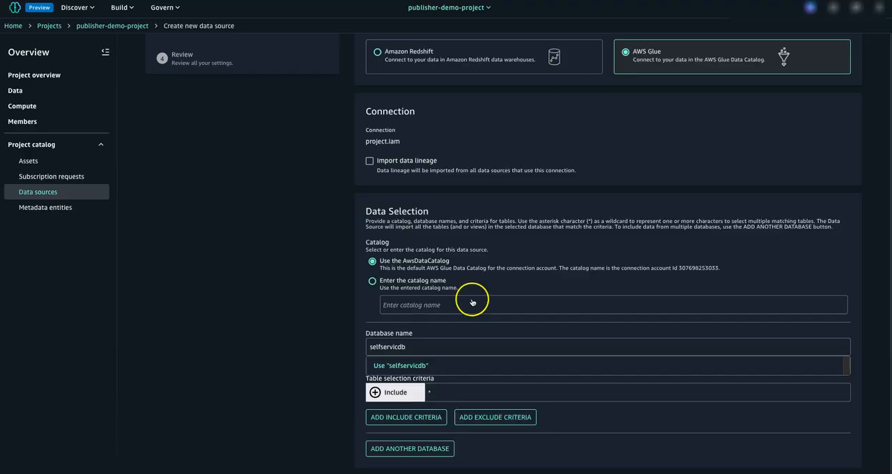
drag(412, 345, 330, 346)
key(super+v)
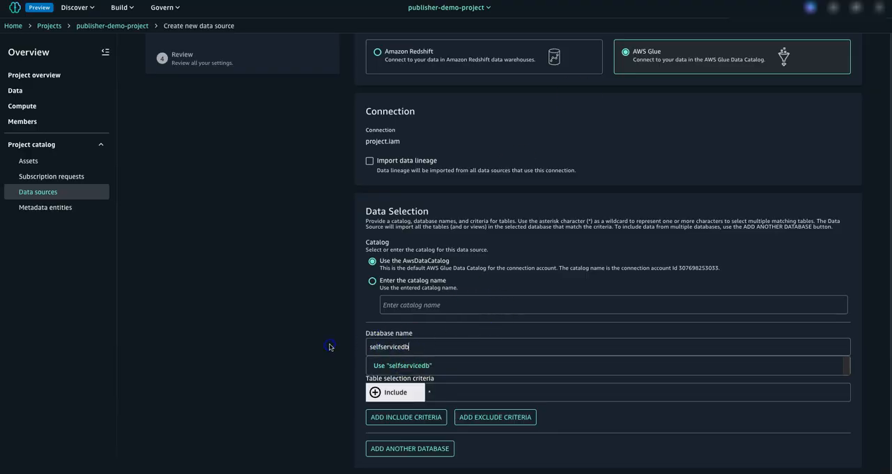
Keep the wildcard * include criterion for table selection and continue to the data source's details stage.
drag(868, 324, 881, 367)
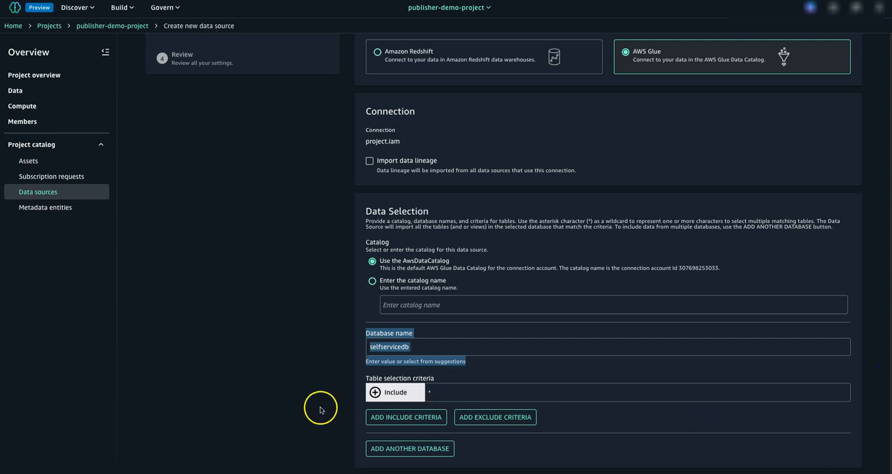
click(296, 404)
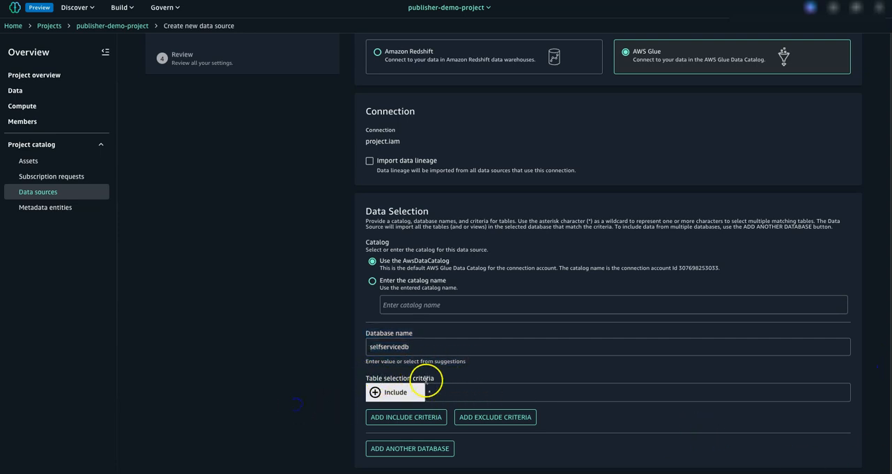
click(439, 391)
click(678, 429)
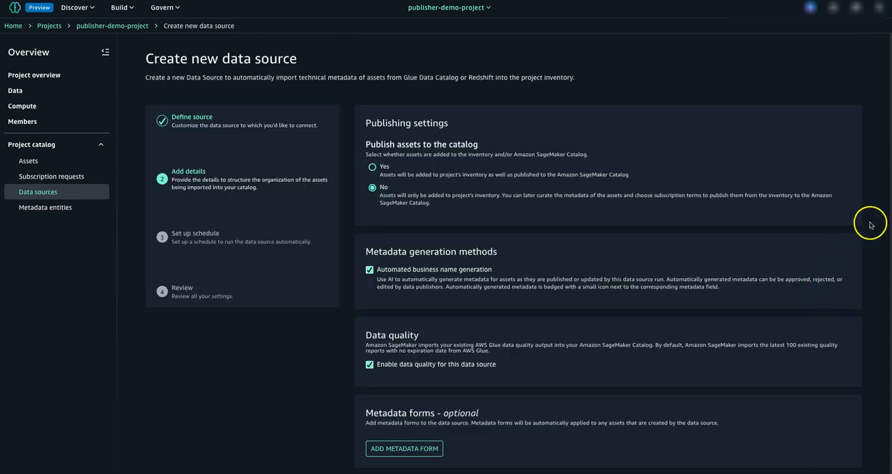
Set publishing assets to the catalog to No and turn off automated business name generation.
drag(871, 226, 870, 264)
click(453, 178)
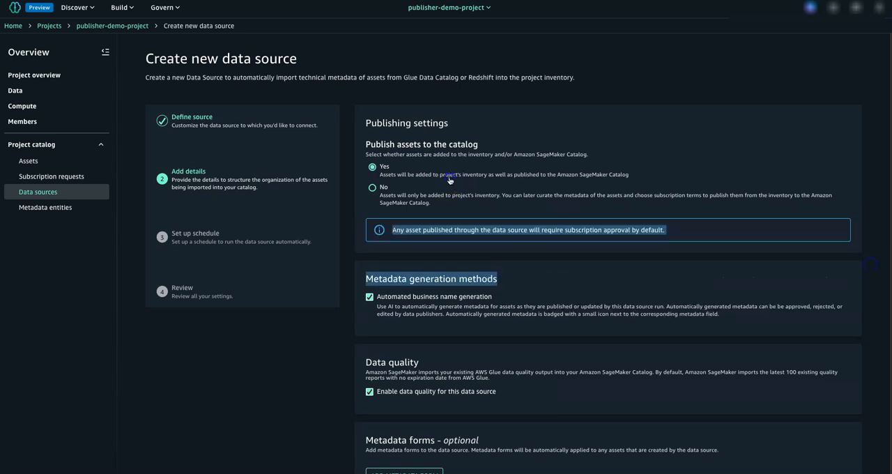
click(373, 188)
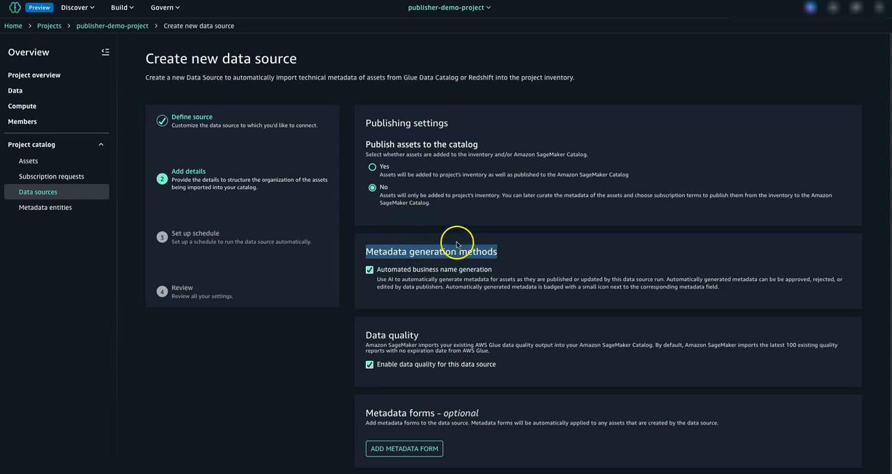
click(489, 264)
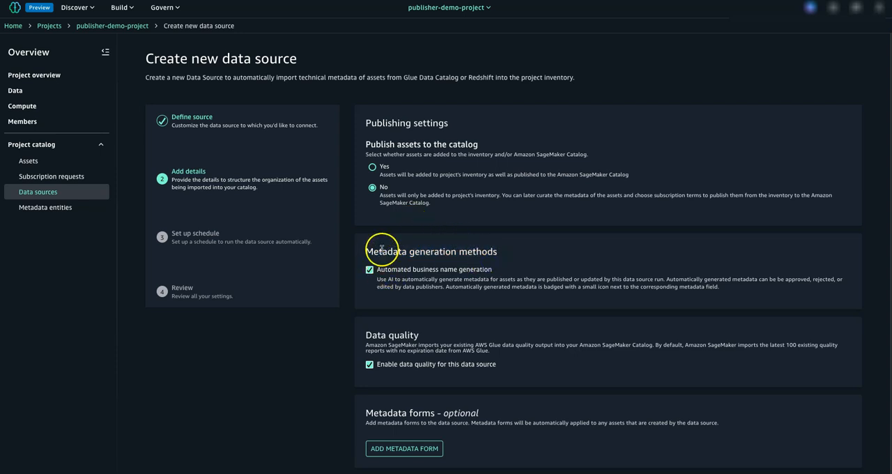
drag(398, 252, 432, 259)
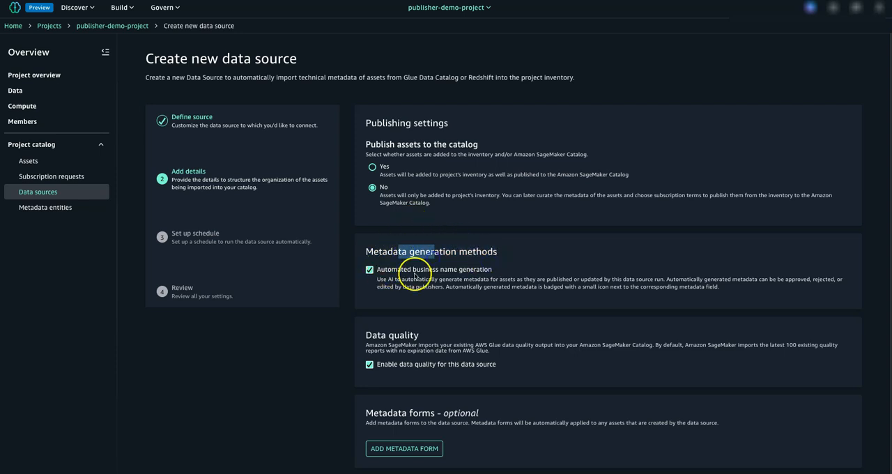
drag(395, 270, 461, 272)
click(369, 270)
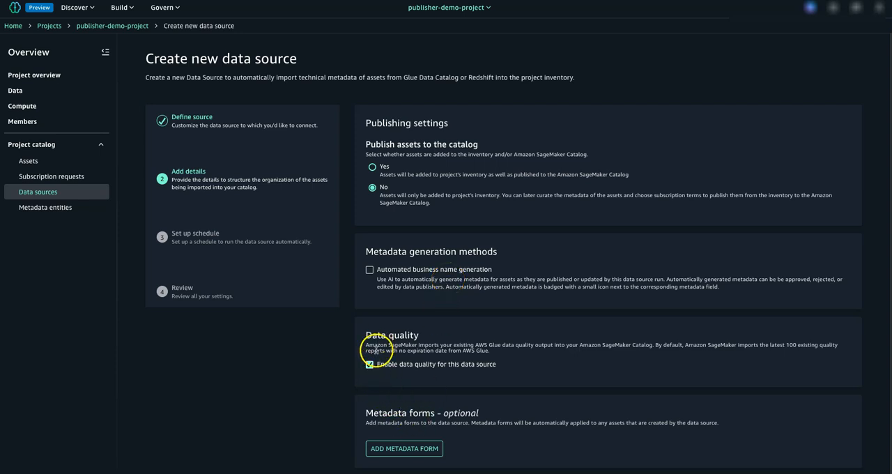
Leave data quality enabled for the data source and continue to the schedule stage.
drag(364, 331, 471, 363)
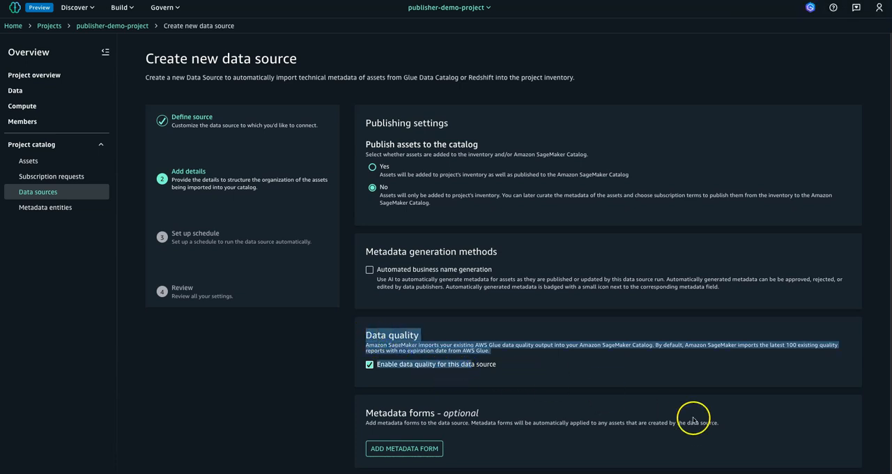
click(875, 383)
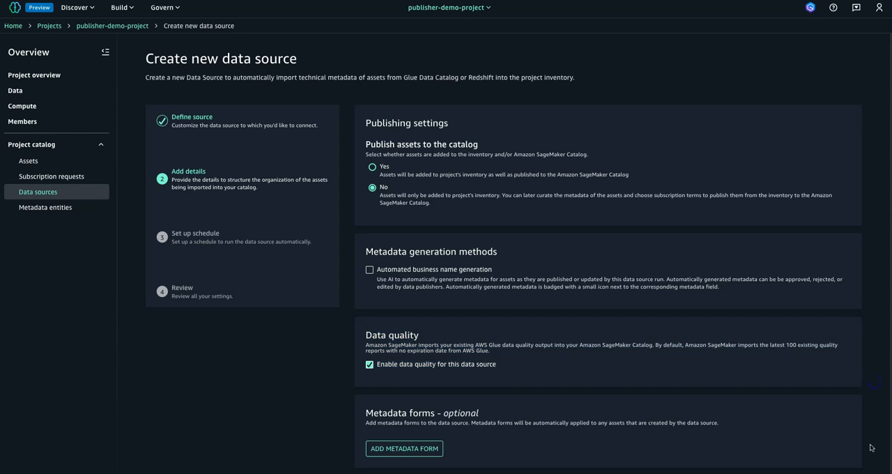
click(847, 473)
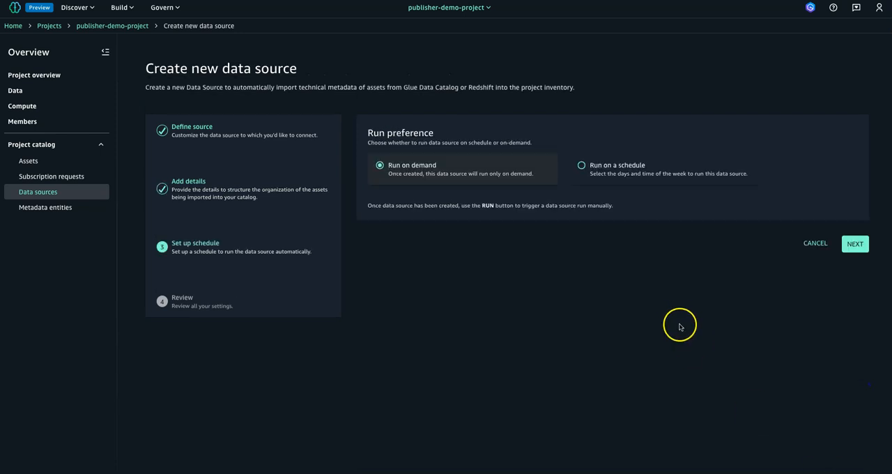
Keep the run preference as Run on demand, review the settings and create the data source.
drag(387, 166, 523, 165)
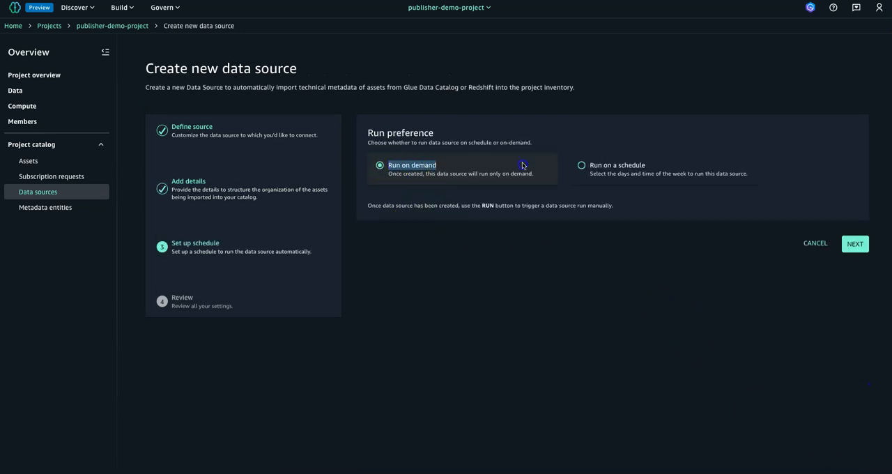
click(856, 245)
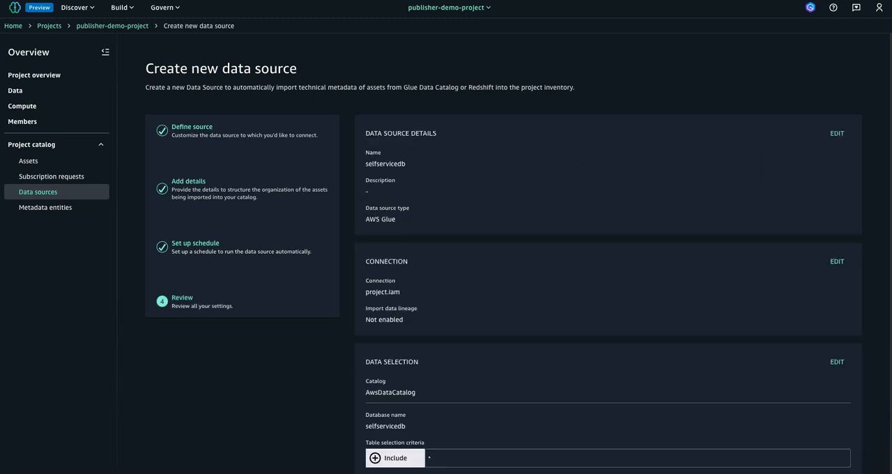
scroll(607, 251, down, 6)
scroll(608, 251, down, 1)
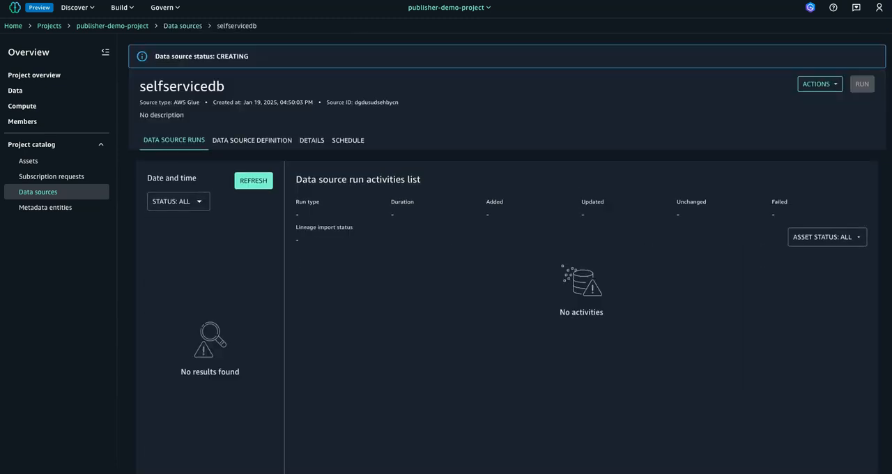
Examine the creation status message of the selfservicedb data source, including the database ARN it mentions.
click(705, 263)
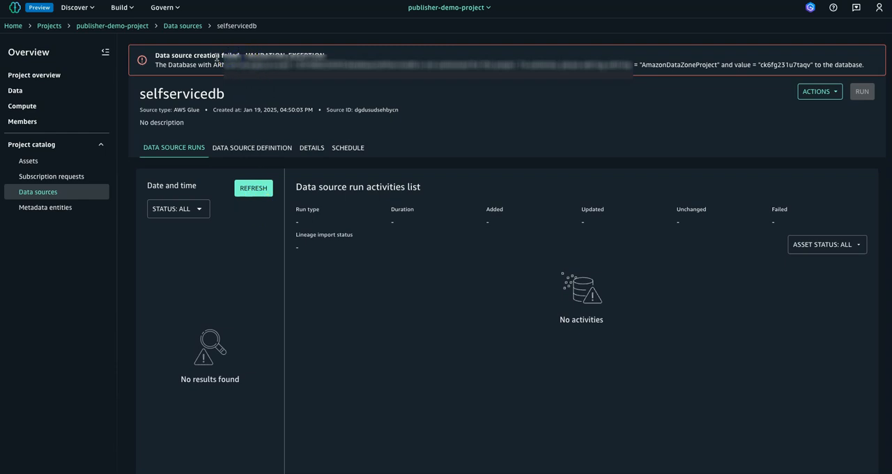
drag(222, 56, 262, 61)
click(286, 68)
drag(291, 65, 311, 65)
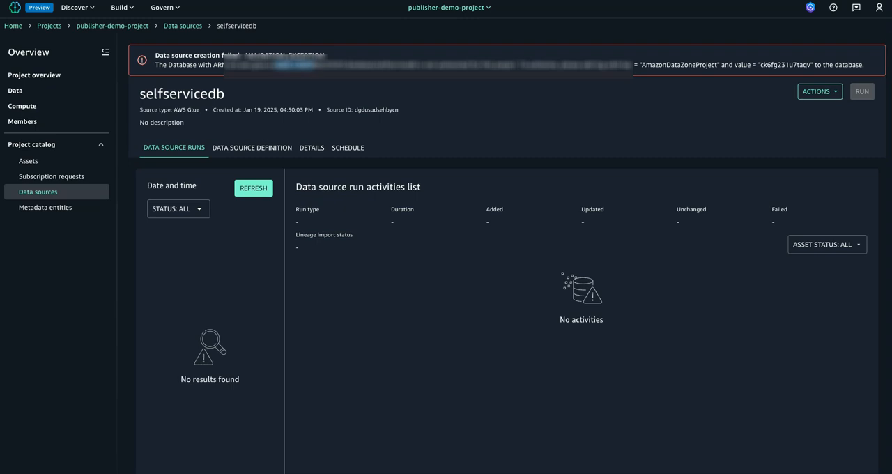
Examine the authorization message on the selfservicedb data source for the required tag key, tag value and database ARN.
click(308, 66)
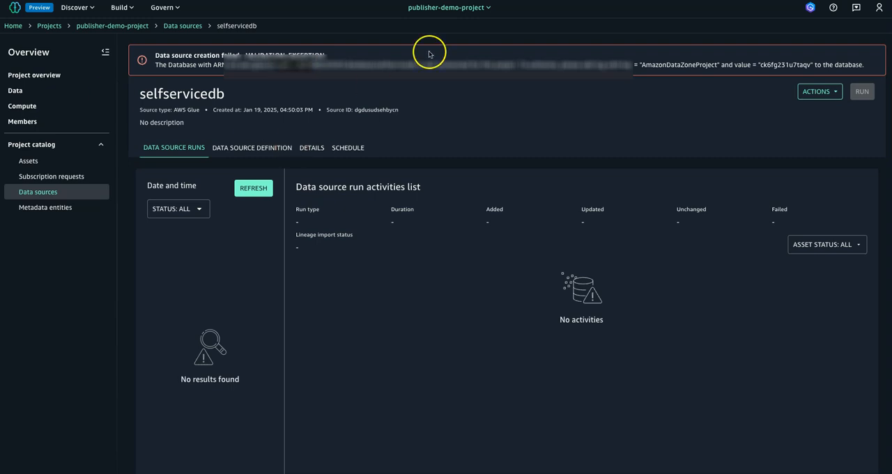
click(467, 55)
drag(759, 65, 810, 66)
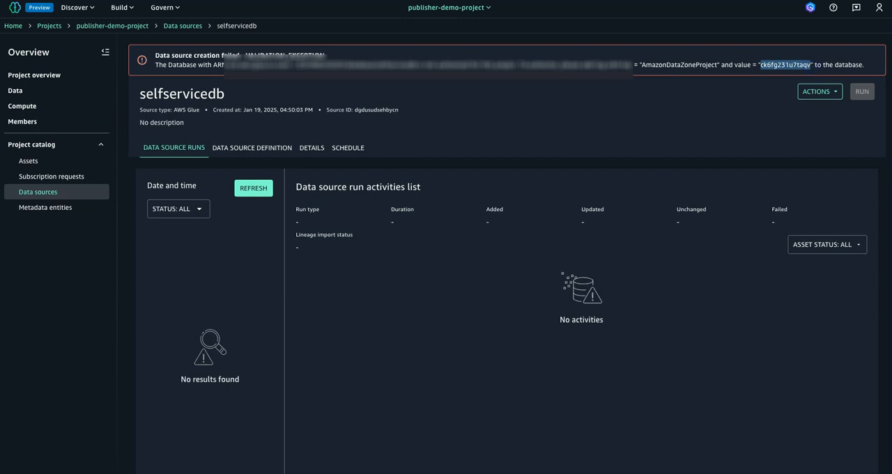
key(super+Tab)
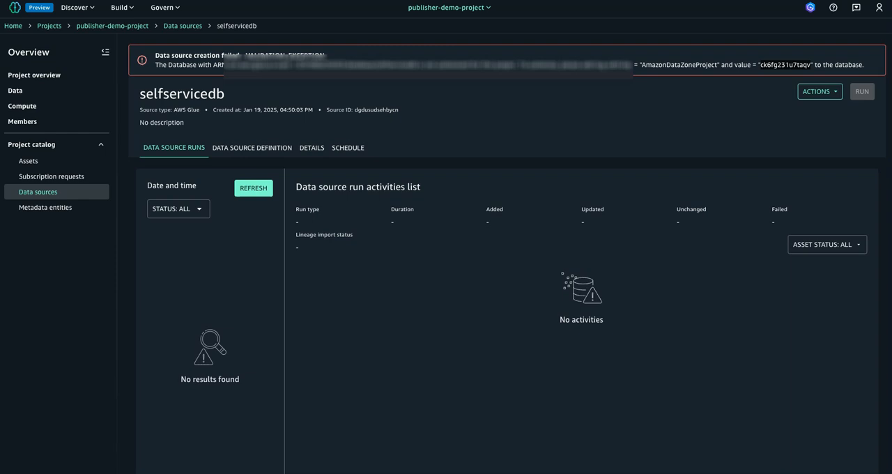
click(541, 56)
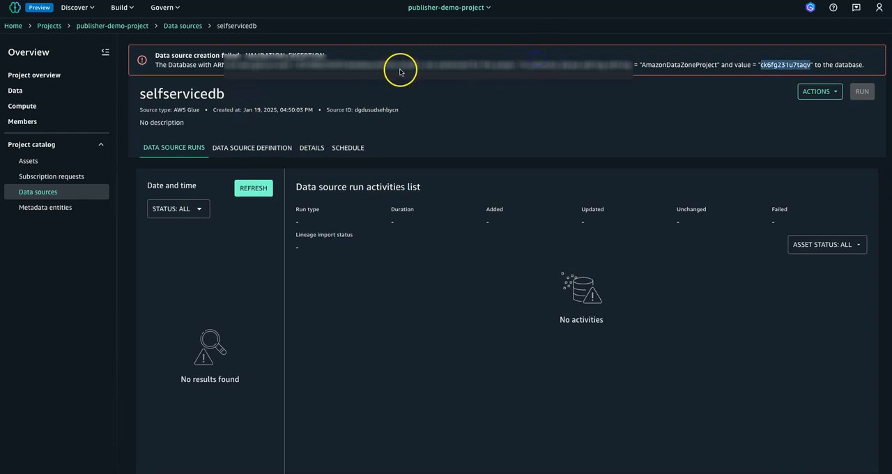
drag(417, 64, 226, 61)
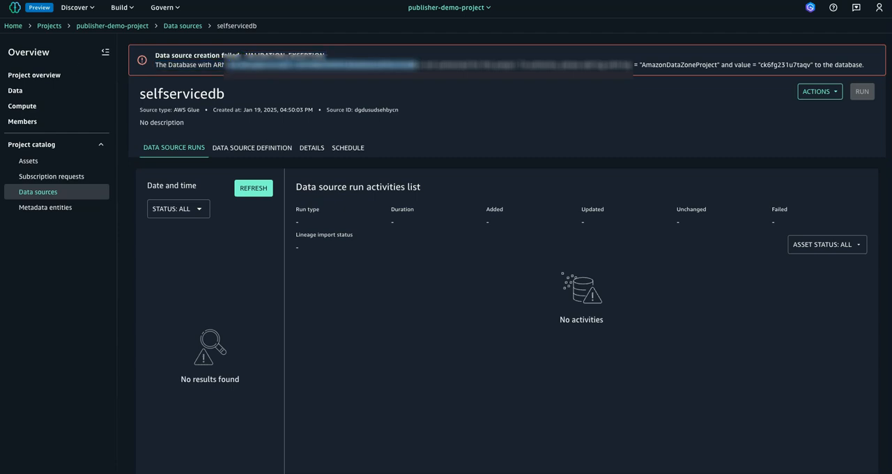
click(237, 64)
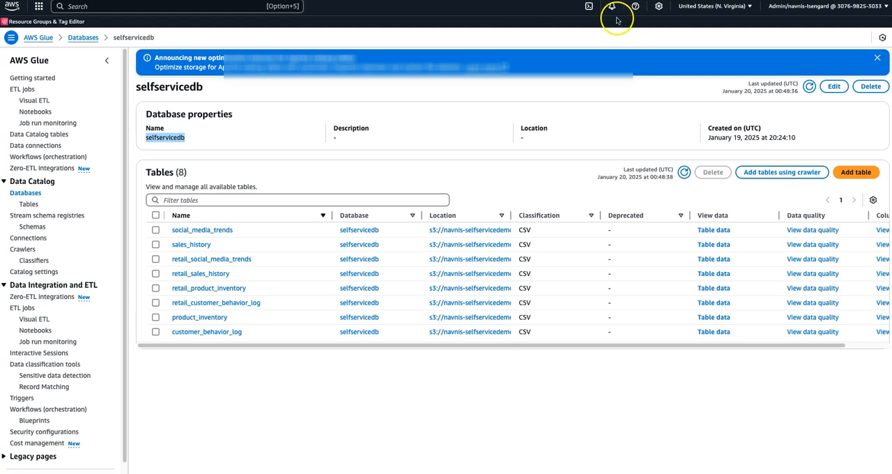
In CloudShell on the AWS Glue console, run aws glue tag-resource to tag the selfservicedb database with AmazonDataZoneProject=ck6fg231u7taqv.
click(588, 7)
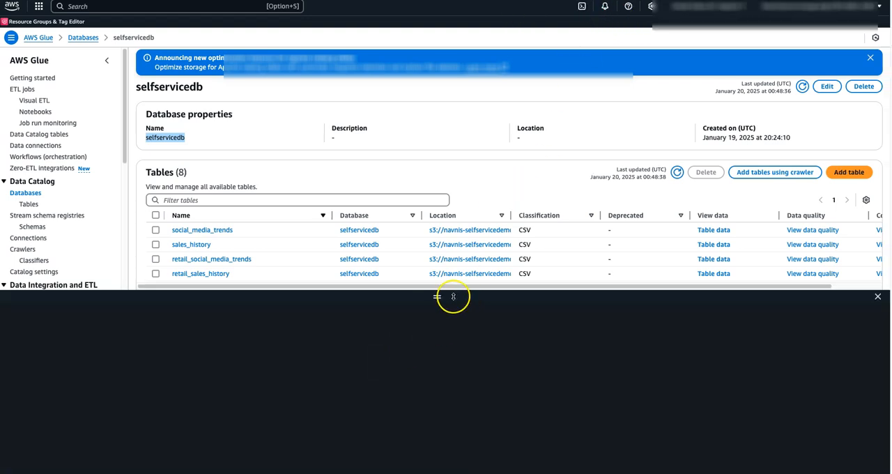
drag(437, 297, 437, 171)
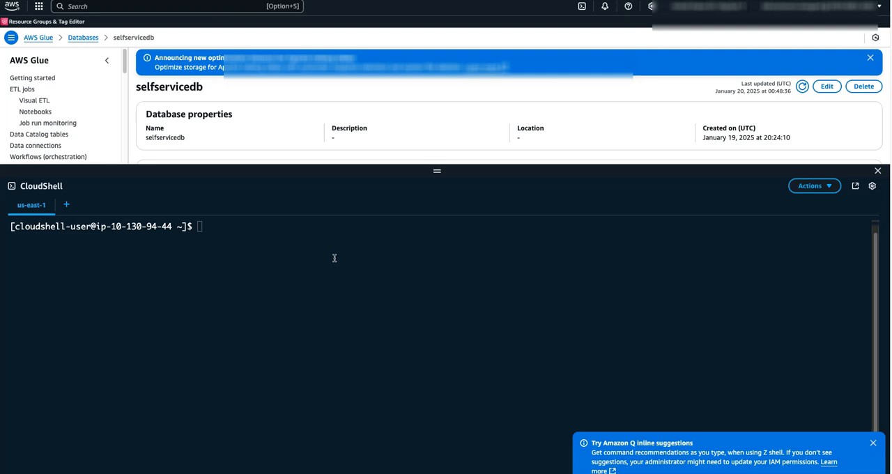
key(super+v)
drag(197, 227, 477, 226)
drag(694, 226, 749, 226)
click(784, 232)
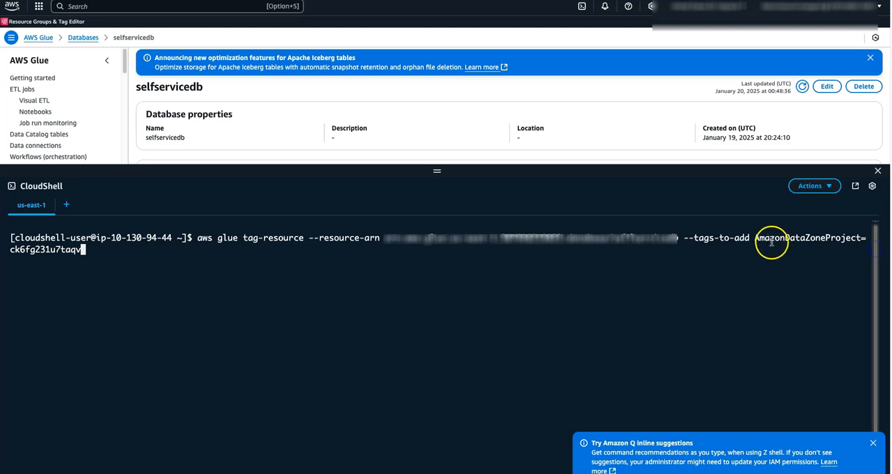
drag(754, 238, 861, 238)
click(109, 262)
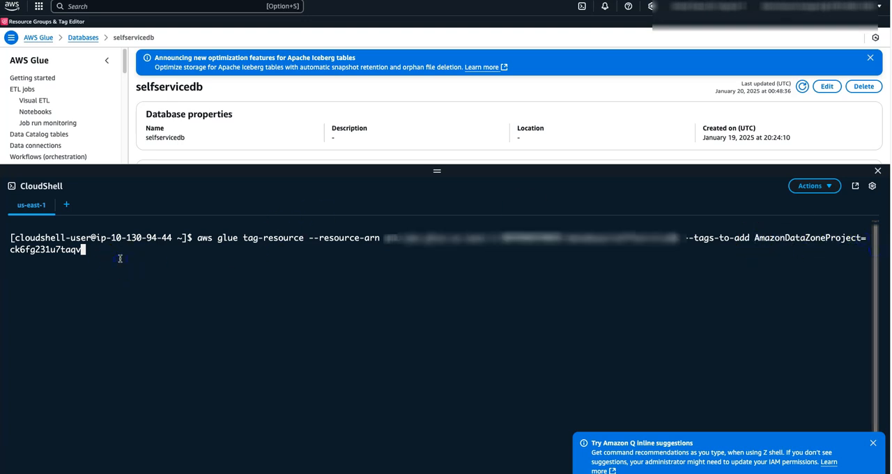
scroll(120, 259, down, 1)
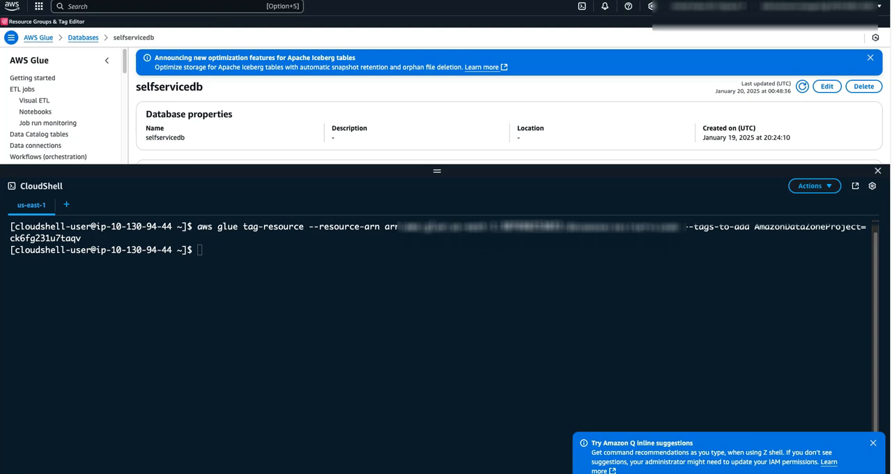
Check the selfservicedb database's tags by running aws glue get-tags with its resource ARN.
click(300, 269)
key(super+v)
key(Return)
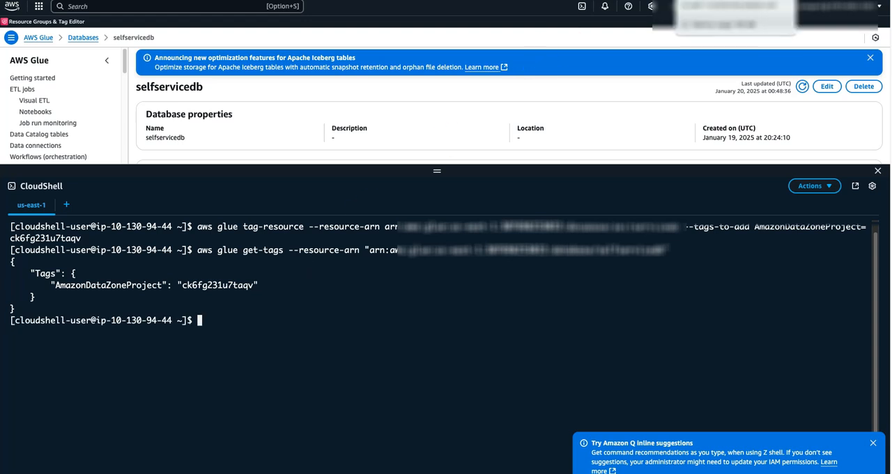
drag(102, 285, 232, 285)
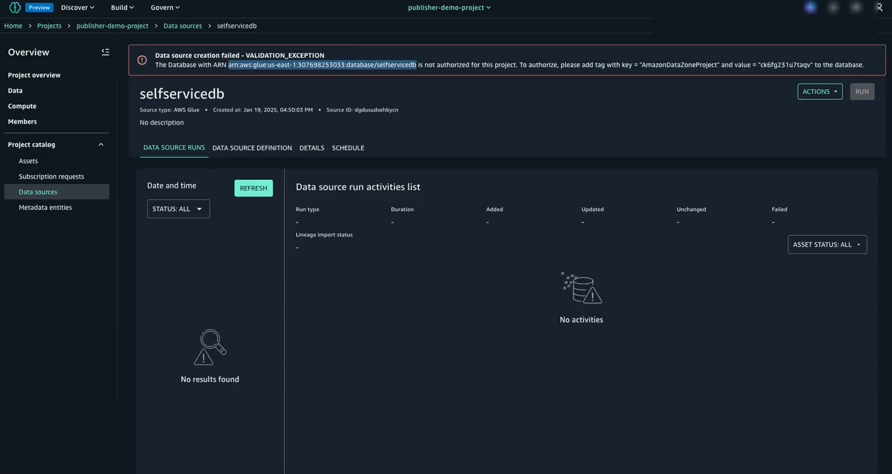
Switch back to SageMaker Unified Studio and try to run selfservicedb from the project's data sources list.
click(821, 91)
click(183, 26)
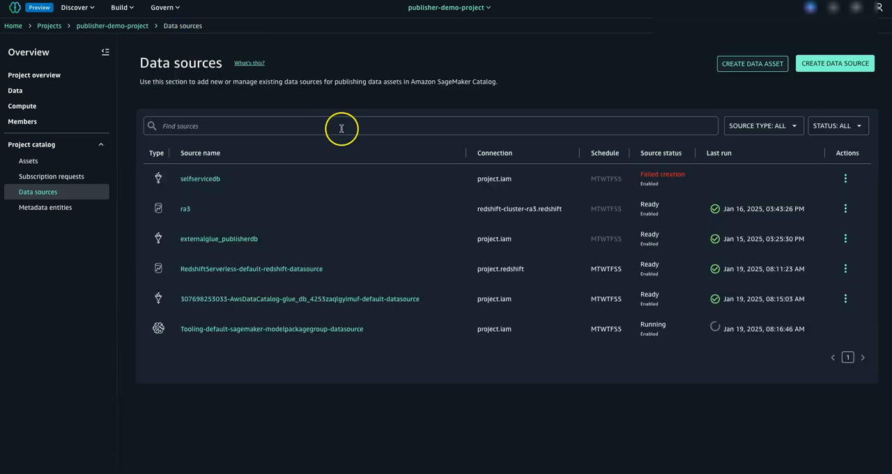
click(838, 179)
click(797, 198)
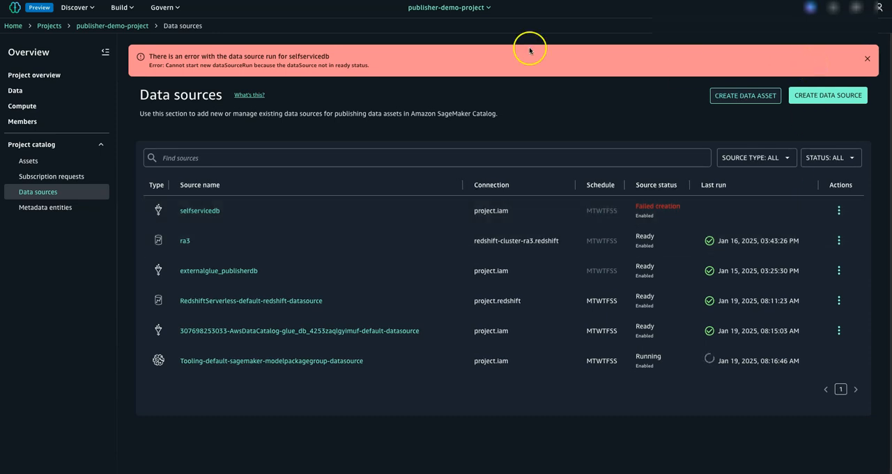
drag(314, 64, 409, 67)
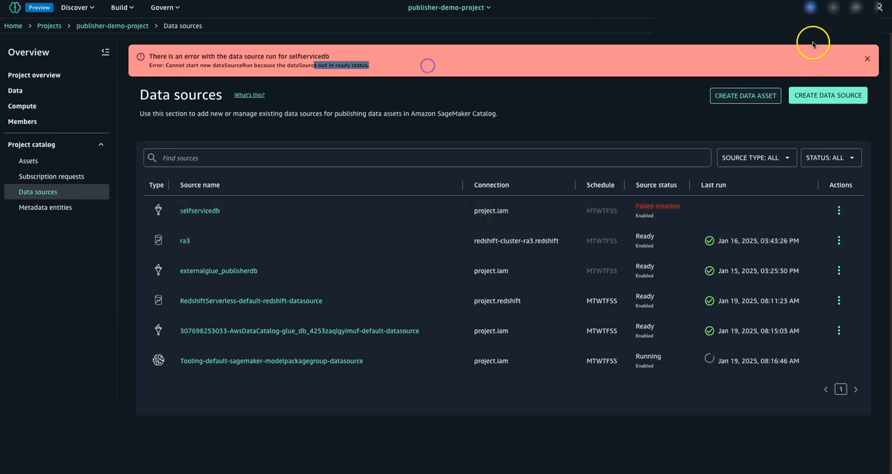
click(867, 58)
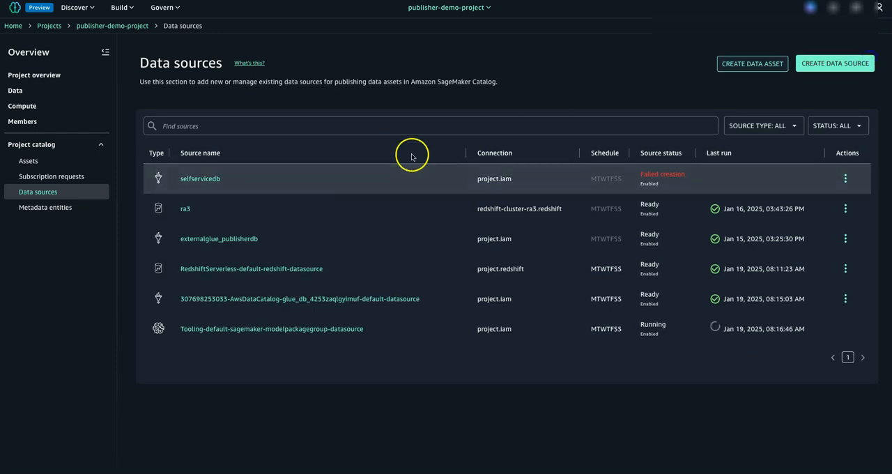
Edit the selfservicedb data source, keeping its existing settings and the Run on demand preference, and save it.
click(190, 181)
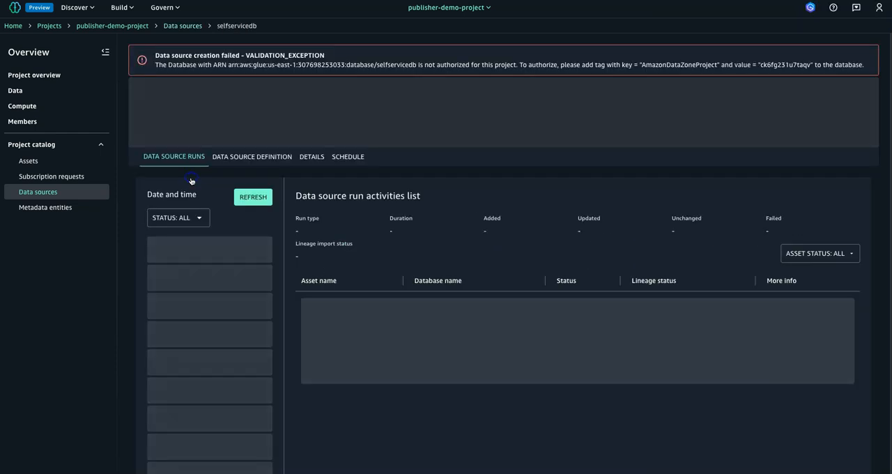
click(824, 94)
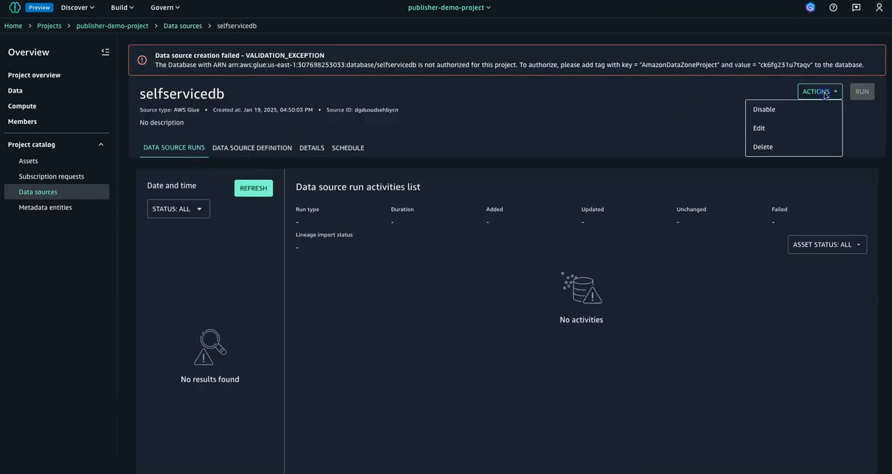
click(786, 128)
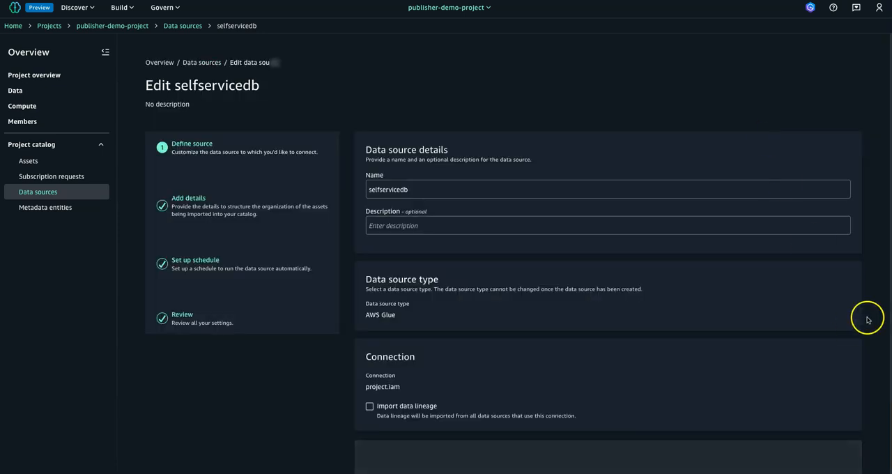
scroll(502, 279, down, 5)
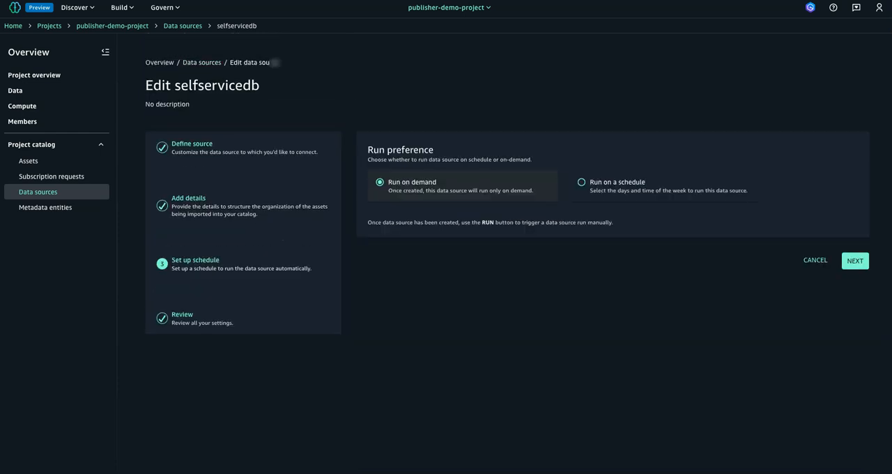
click(853, 253)
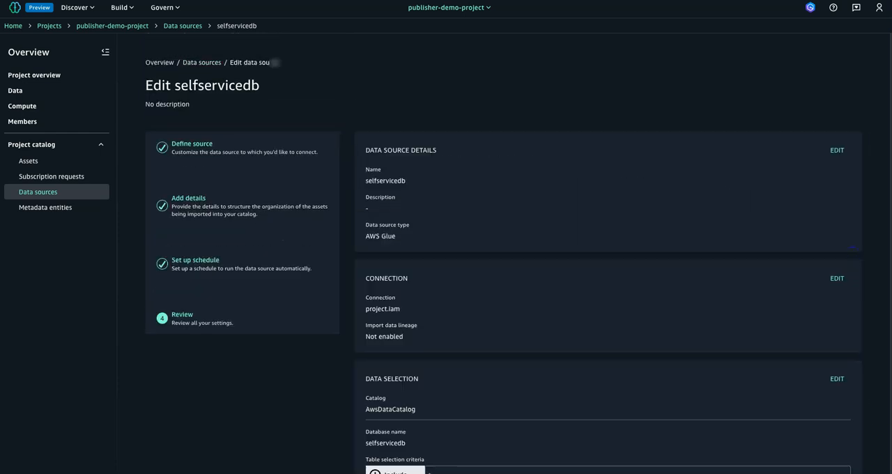
scroll(607, 279, down, 8)
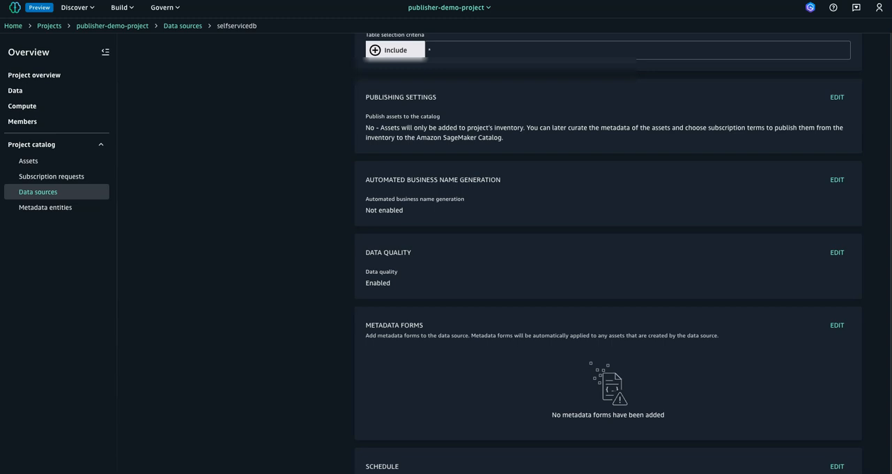
scroll(608, 278, down, 1)
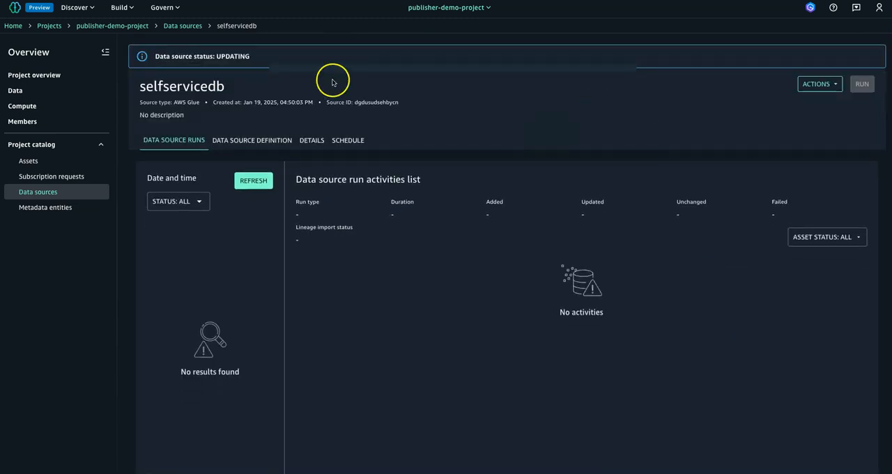
Try to run the updated selfservicedb data source from the data sources list and check its source status.
click(194, 30)
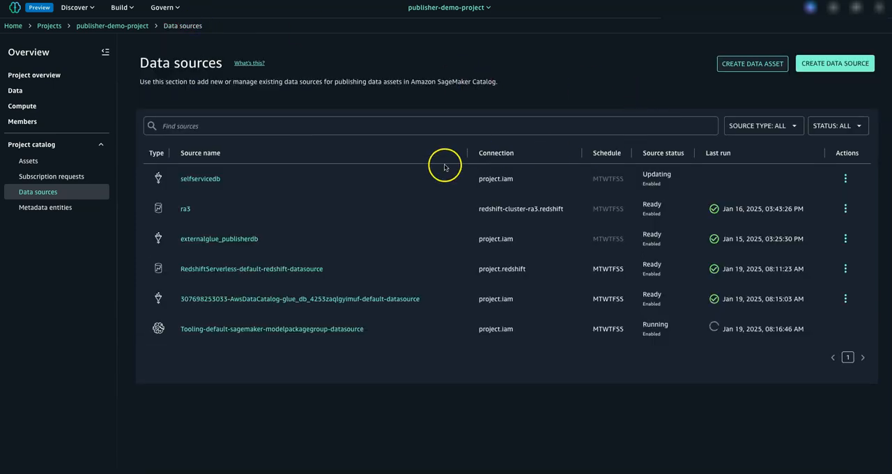
click(836, 177)
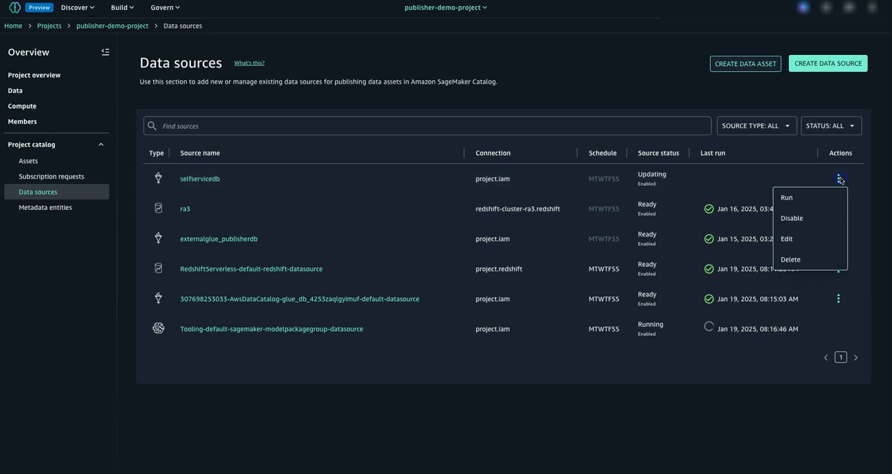
click(742, 195)
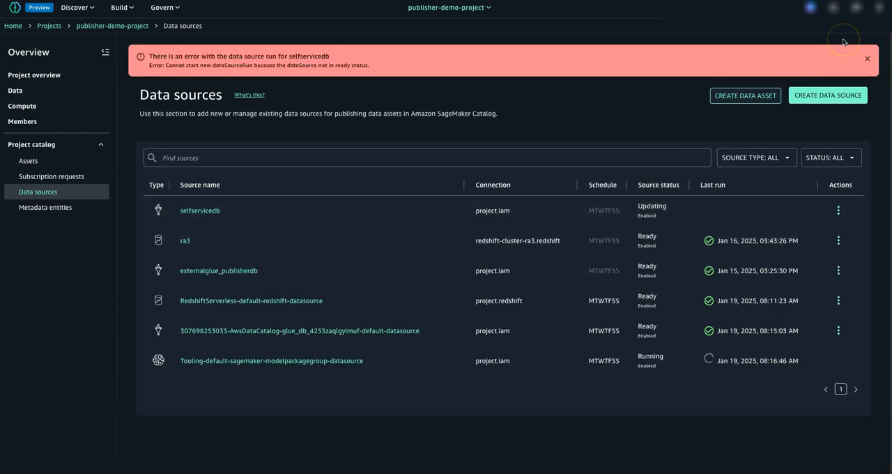
click(867, 58)
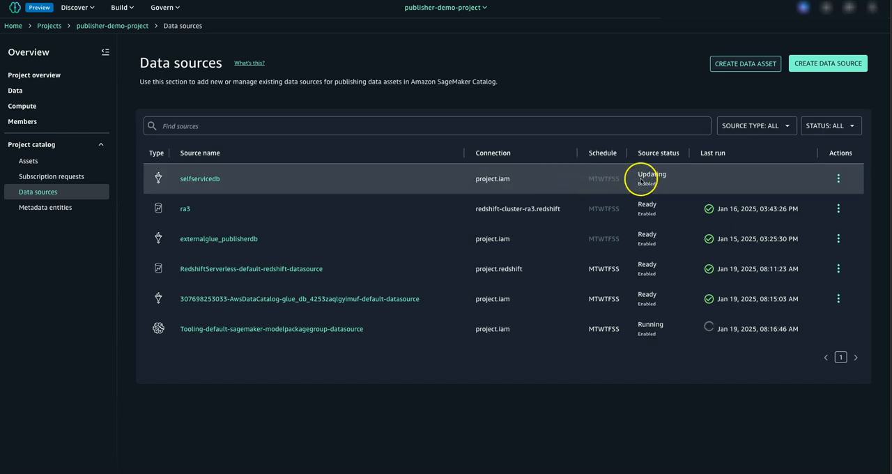
drag(640, 210, 673, 209)
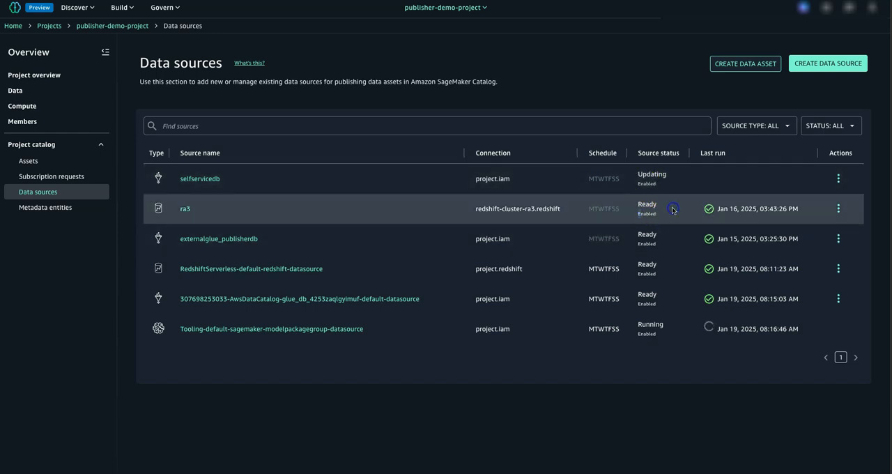
double_click(657, 174)
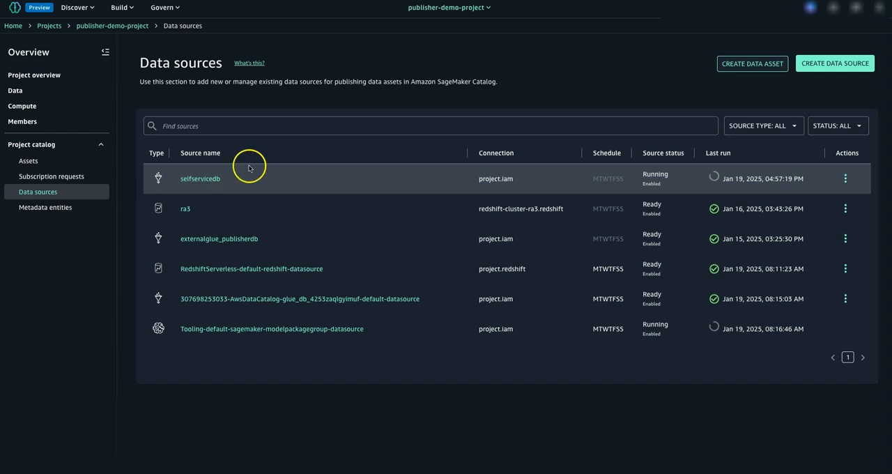
Open the selfservicedb data source, refresh its runs and examine the activity counts of the on-demand run.
click(200, 178)
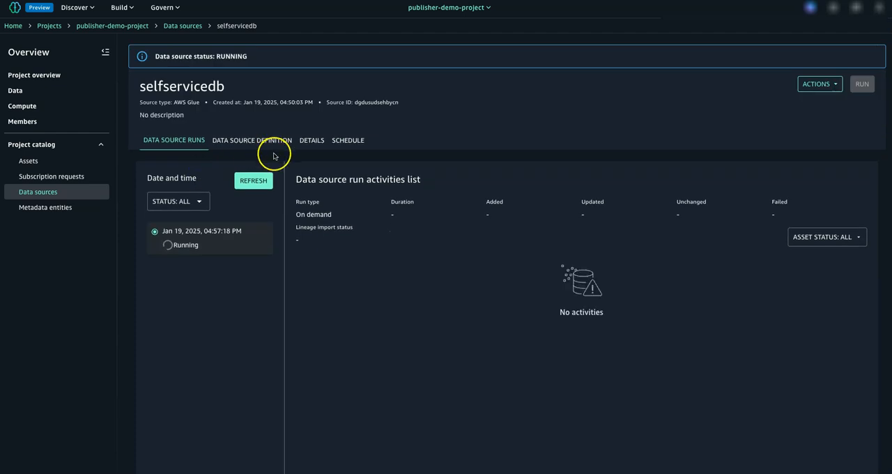
click(259, 181)
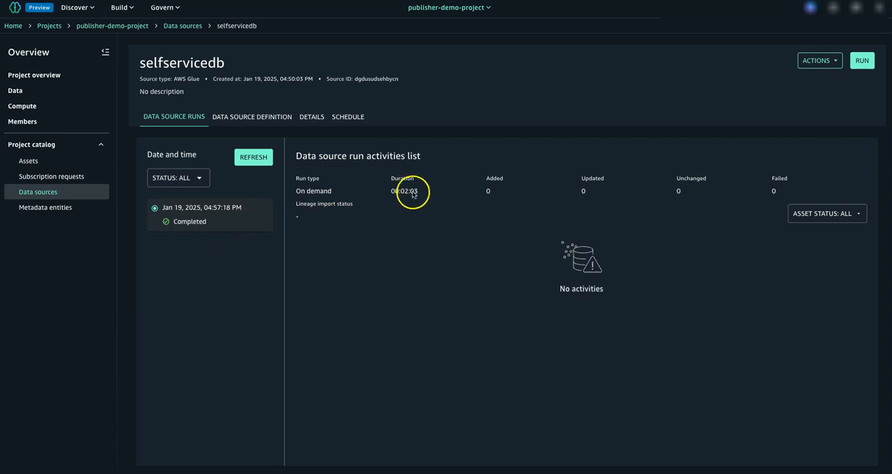
drag(488, 197, 562, 206)
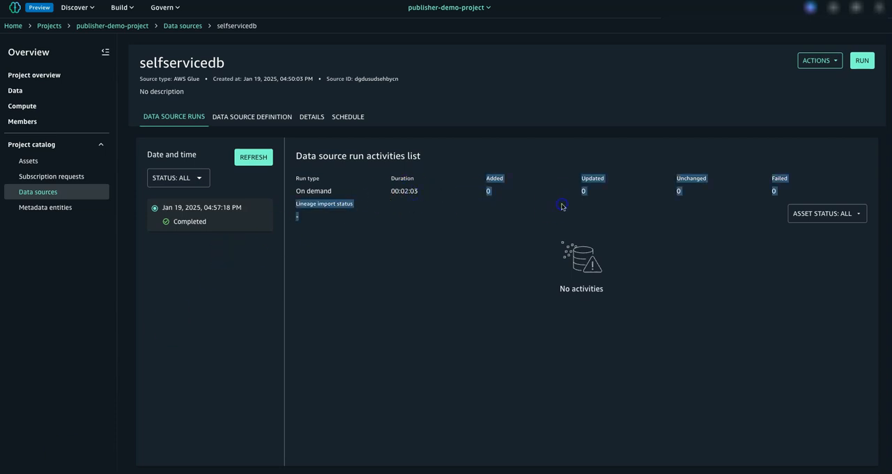
click(209, 41)
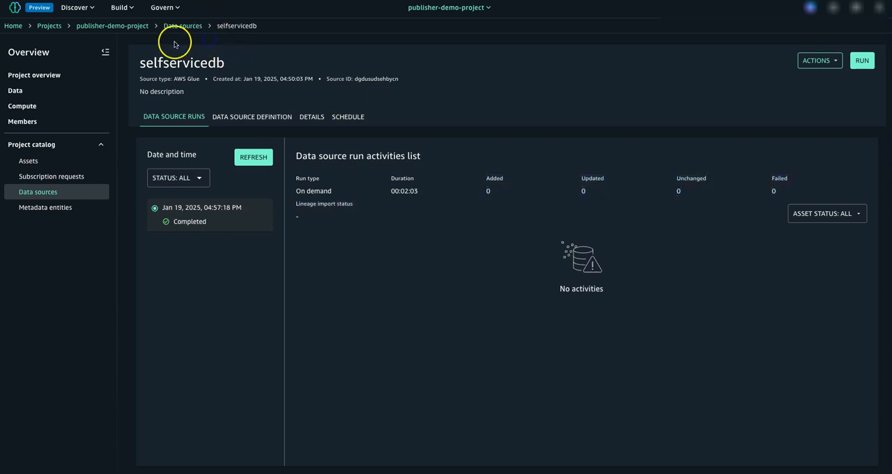
Copy the project role ARN from the project details of publisher-demo-project.
click(133, 28)
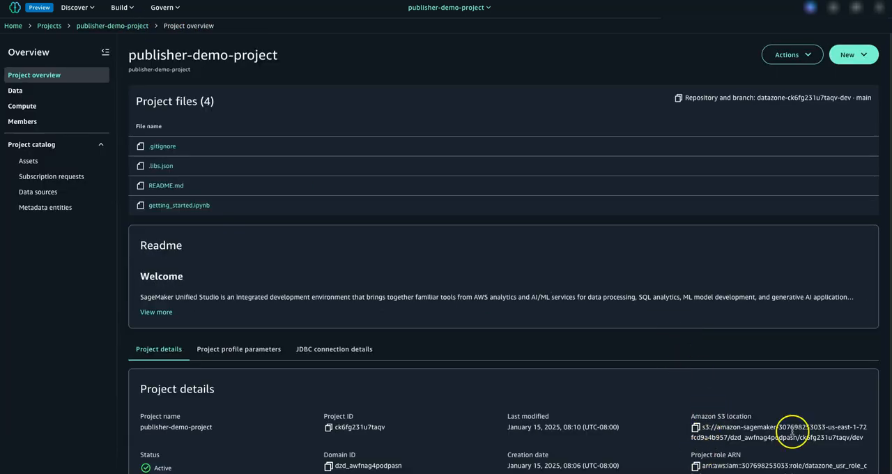
scroll(806, 454, down, 1)
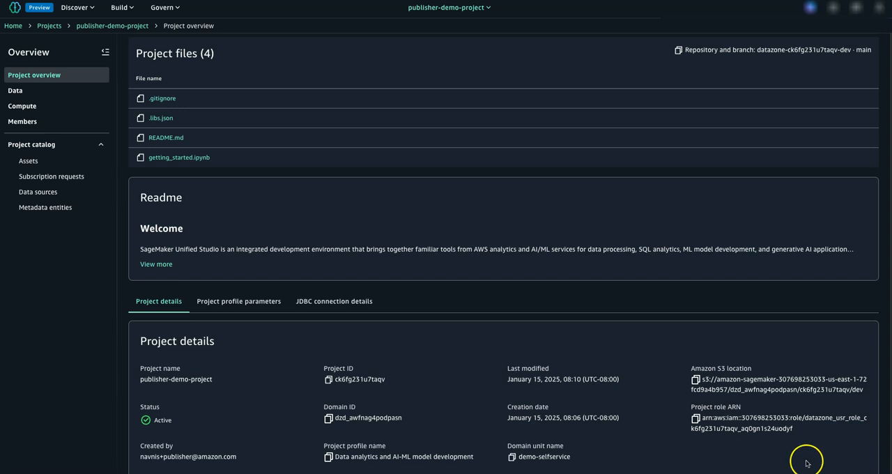
click(694, 419)
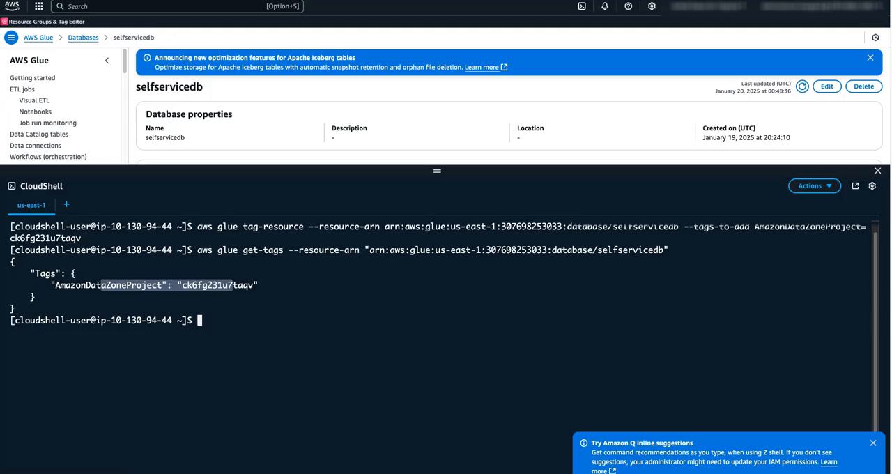
Switch to the AWS console, close CloudShell and go to the AWS Lake Formation service.
click(877, 170)
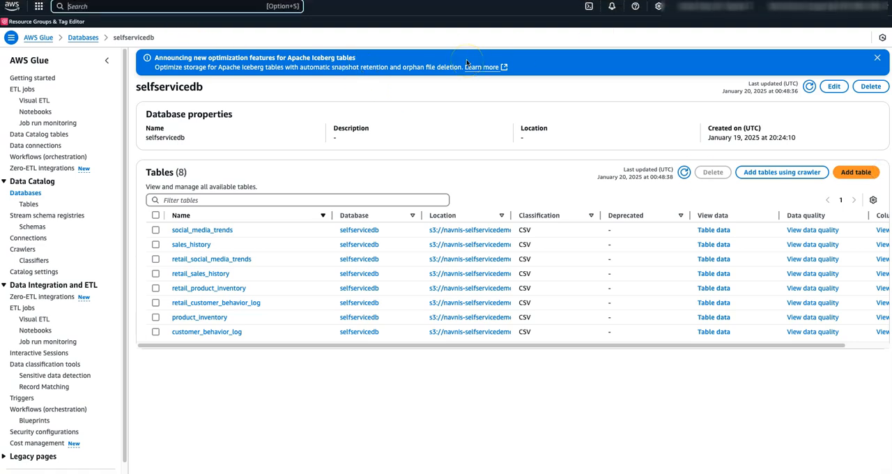
text(lakeform)
click(251, 52)
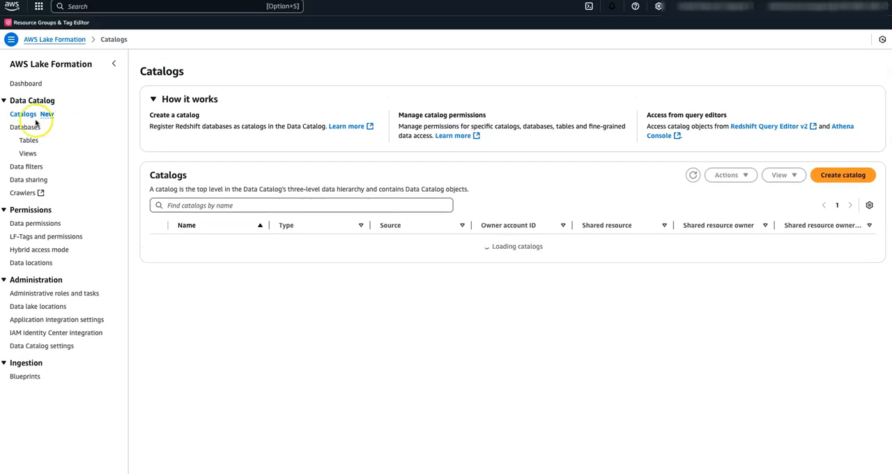
Find the selfservicedb database in Lake Formation by filtering for "self" and start a permission grant on it.
click(25, 127)
click(199, 130)
text(self)
click(159, 168)
click(735, 78)
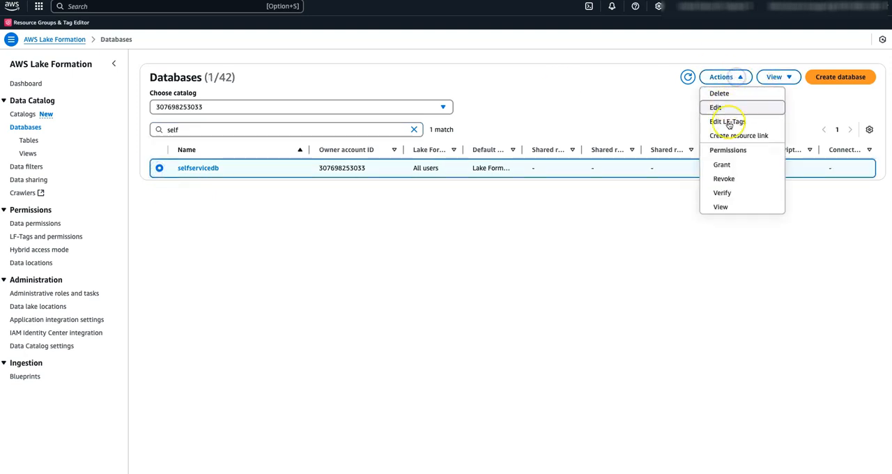
click(722, 165)
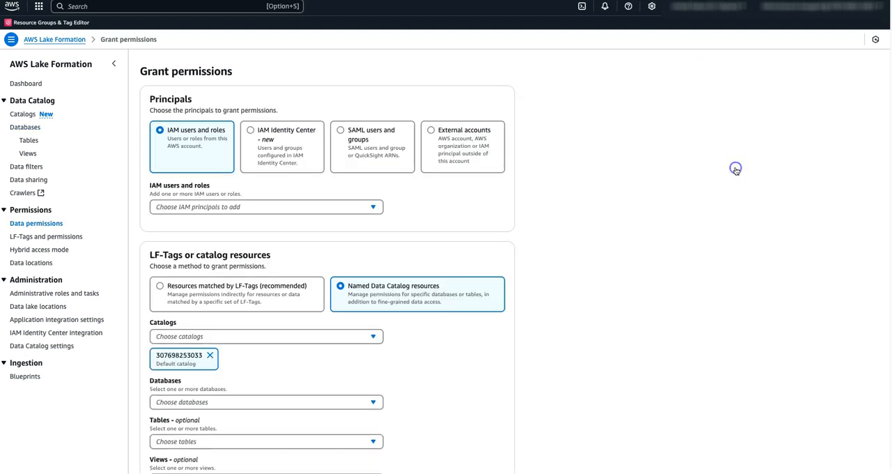
Add the copied publisher project role as the IAM principal for the permission grant.
click(271, 206)
key(ctrl+v)
click(252, 257)
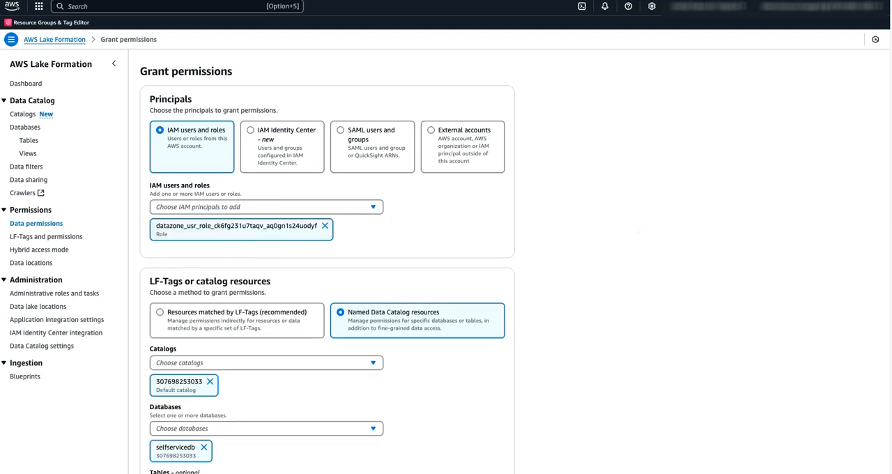
Grant the Select and Describe table permissions on all tables of selfservicedb.
scroll(401, 206, down, 5)
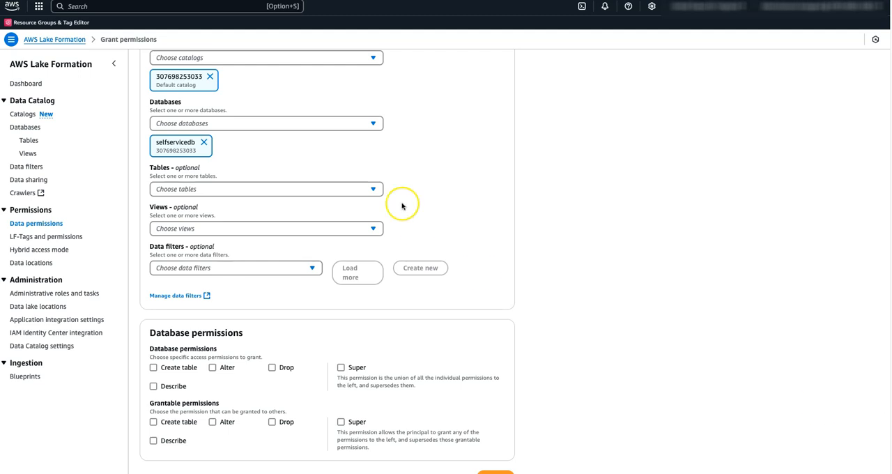
click(356, 195)
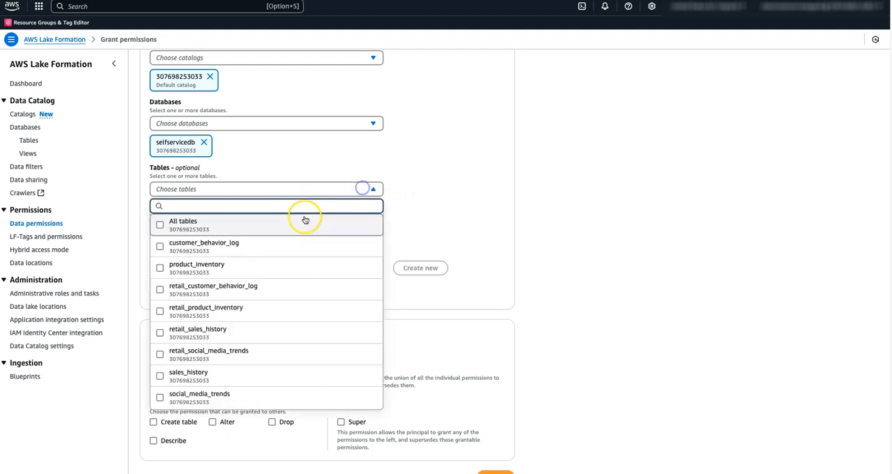
click(303, 218)
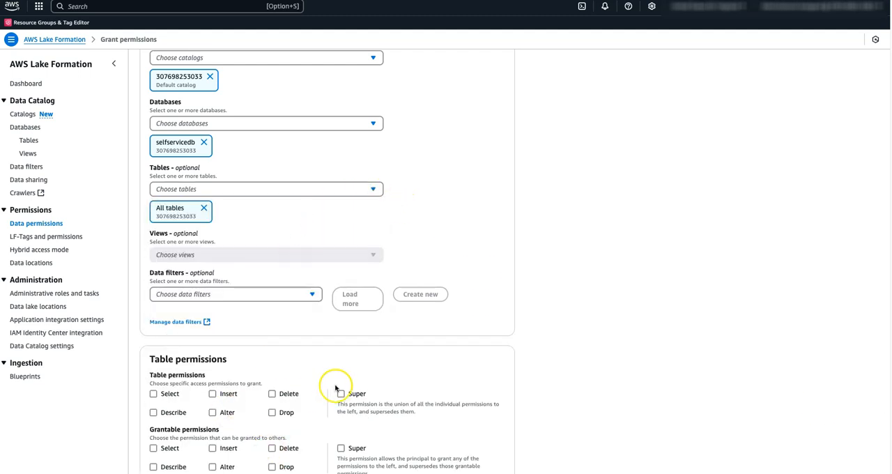
click(165, 396)
click(158, 412)
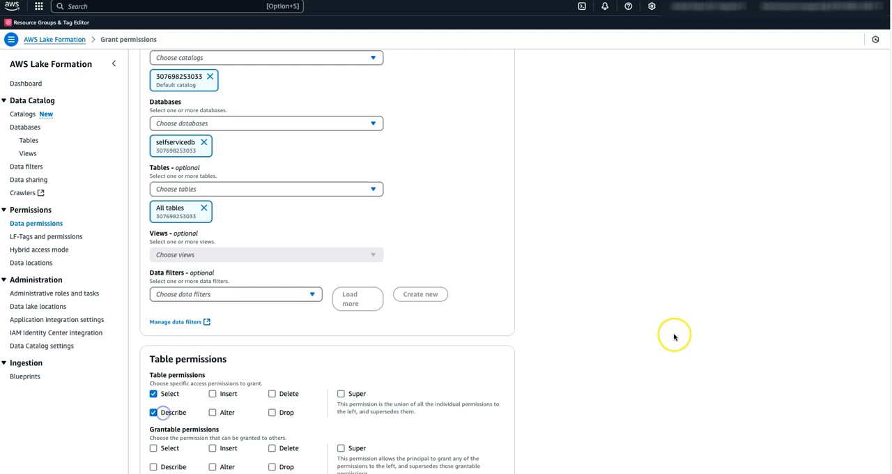
scroll(673, 337, down, 1)
scroll(672, 337, down, 2)
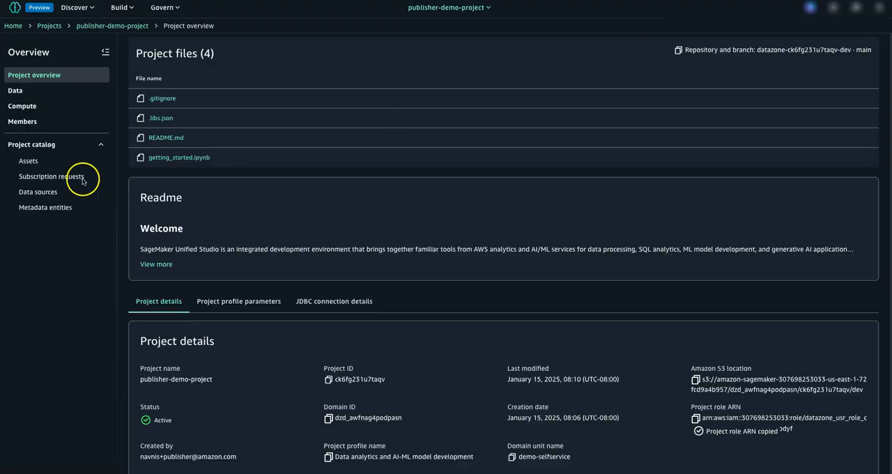
Switch back to SageMaker Unified Studio, run the selfservicedb data source again and open its run activities.
click(45, 196)
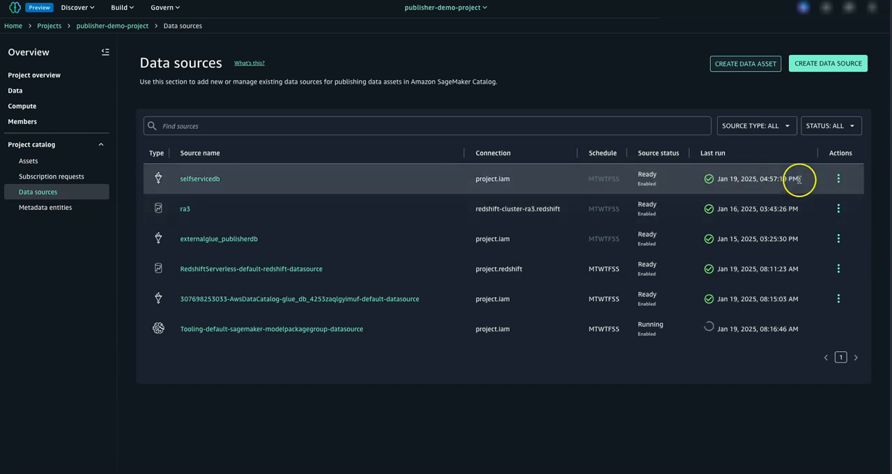
click(842, 179)
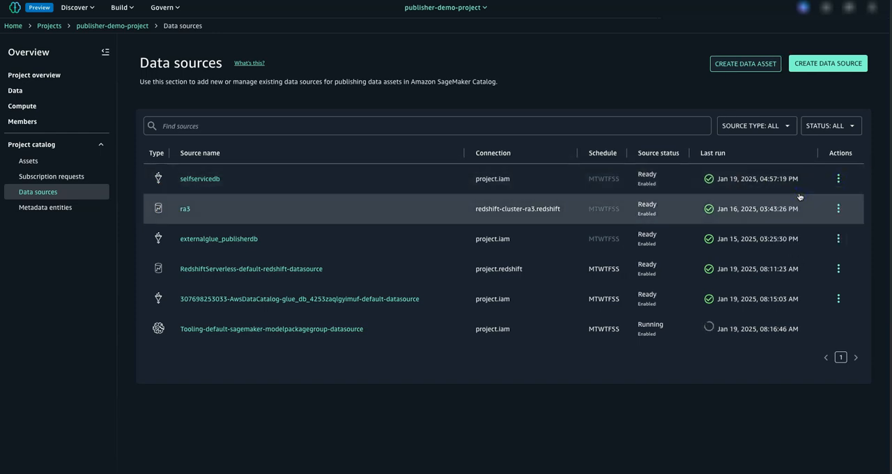
click(200, 180)
click(191, 235)
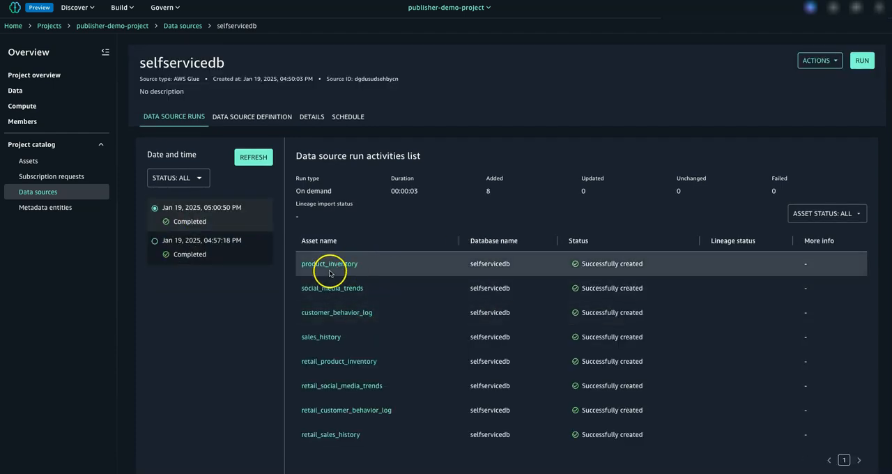
Open the imported product_inventory asset and examine its schema and business metadata.
click(350, 262)
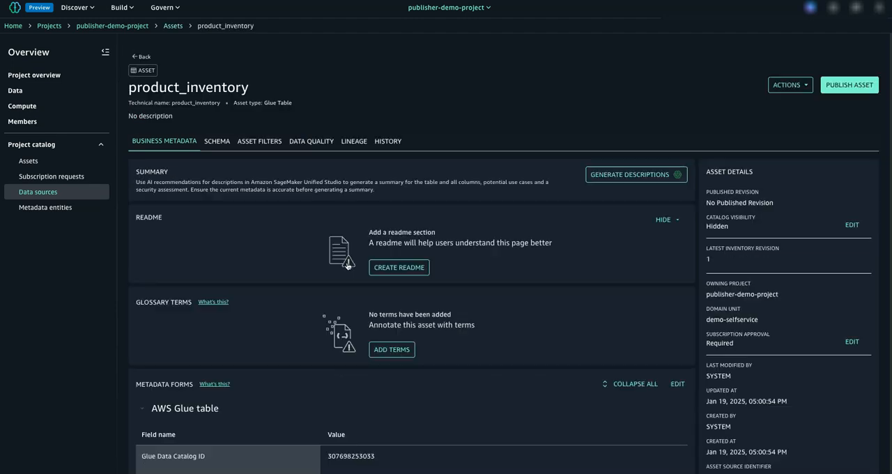
click(224, 144)
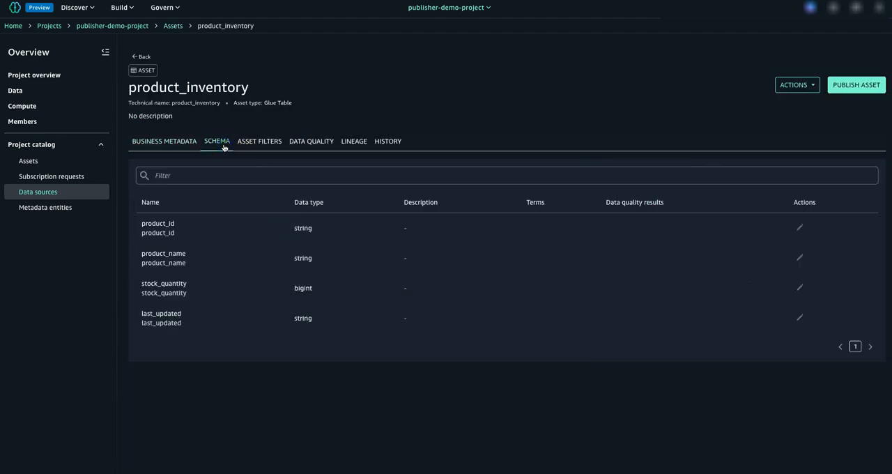
click(168, 142)
Query the product_inventory asset with Athena, selecting all columns from the selfservicedb table with a limit of 10.
click(792, 85)
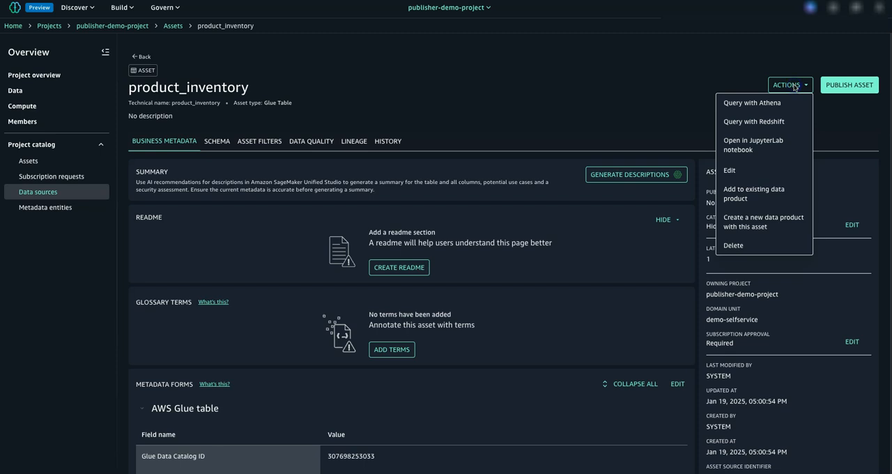
click(500, 91)
click(785, 87)
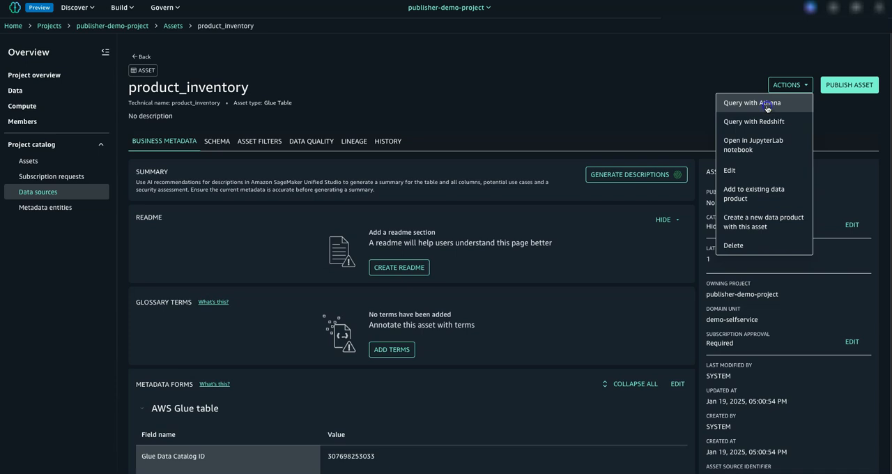
click(766, 108)
click(587, 116)
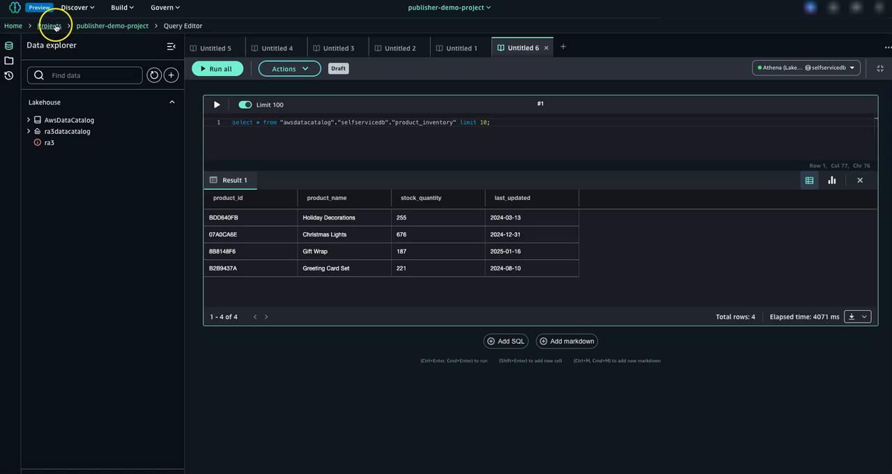
Return to the data sources list of publisher-demo-project and look at the ra3 Redshift source.
click(115, 26)
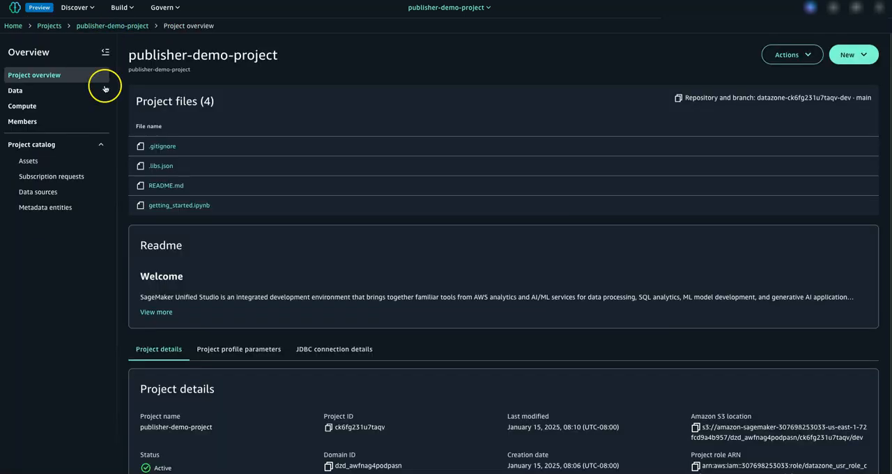
click(24, 192)
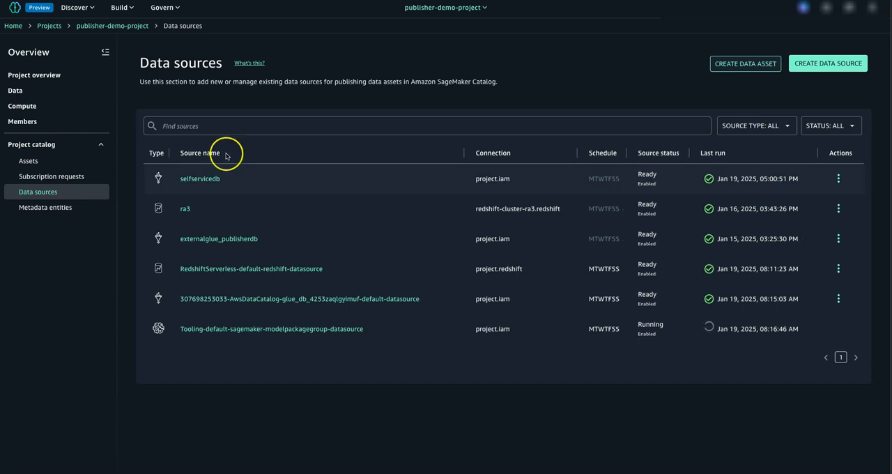
drag(179, 212, 207, 212)
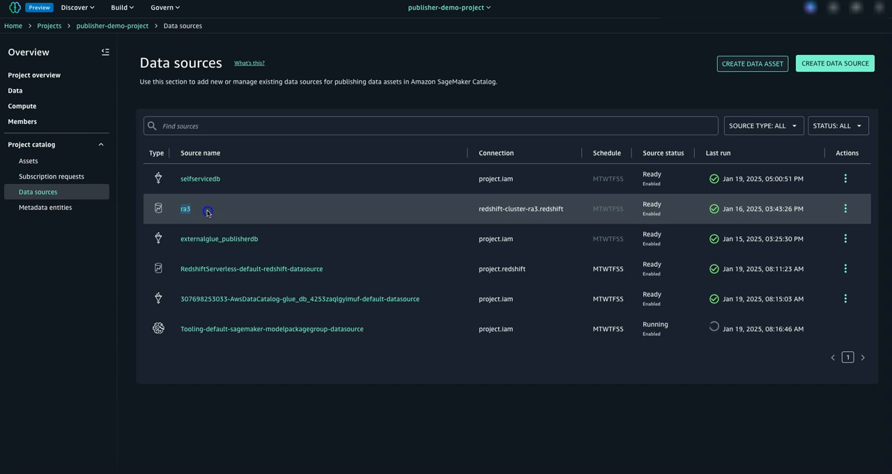